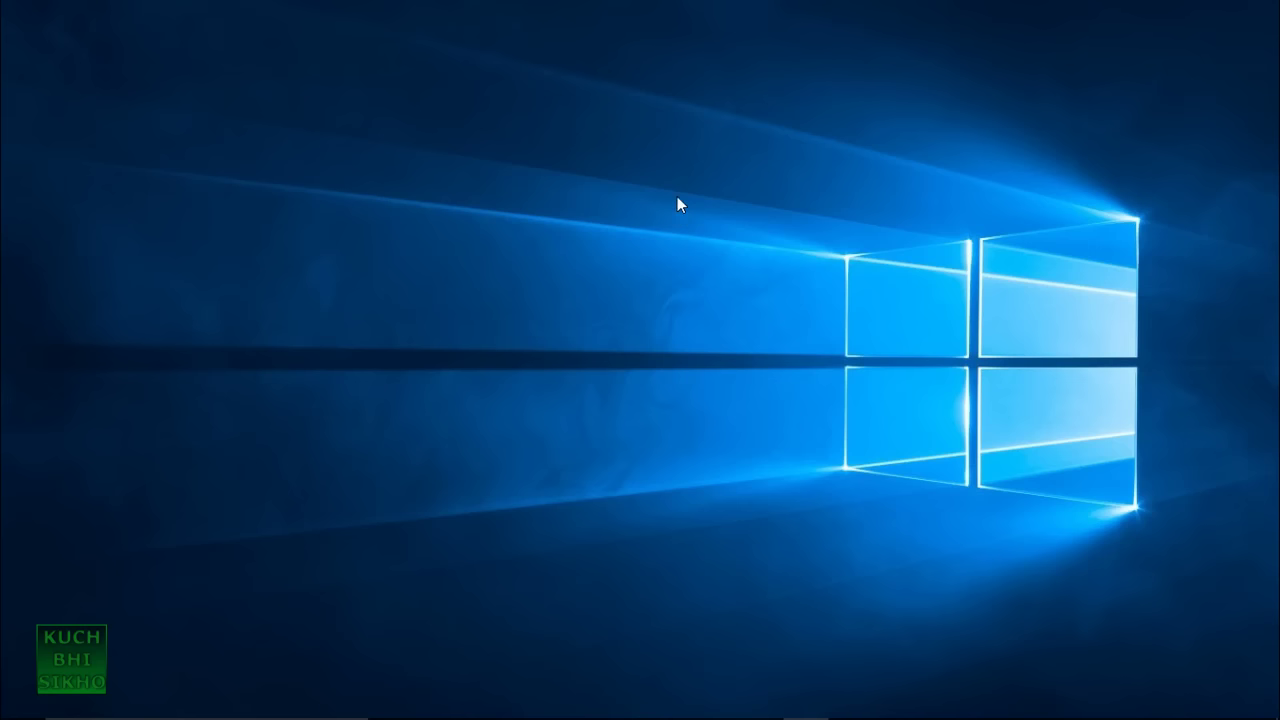
Step: Bring up Chrome and go to accounts.google.com
{"action": "mouse_move", "coordinate": [680, 718]}
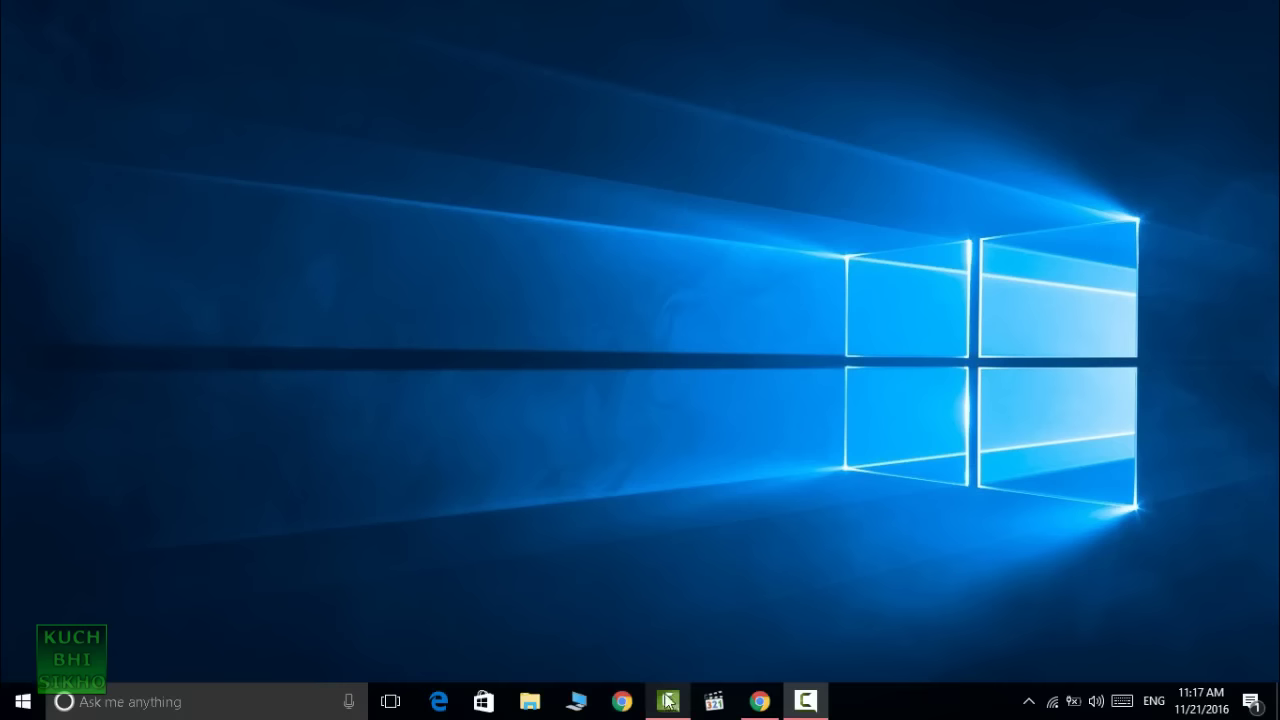
{"action": "left_click", "coordinate": [760, 701]}
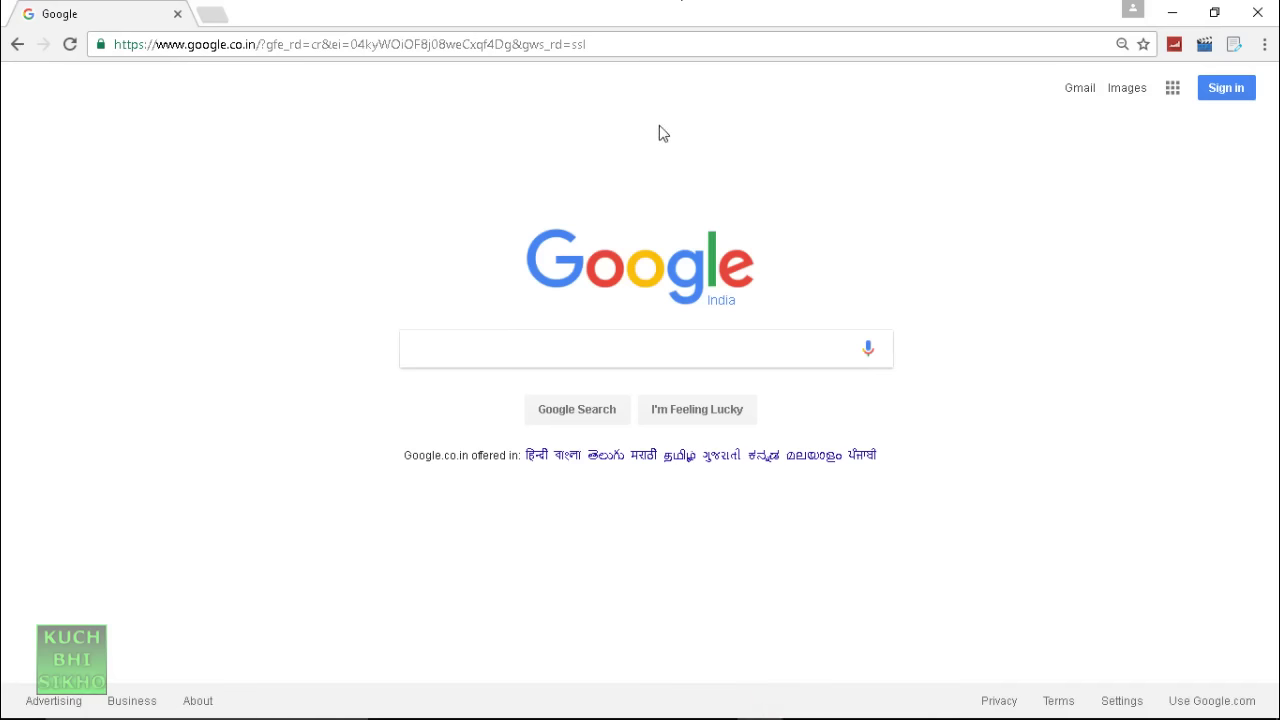
{"action": "left_click", "coordinate": [380, 44]}
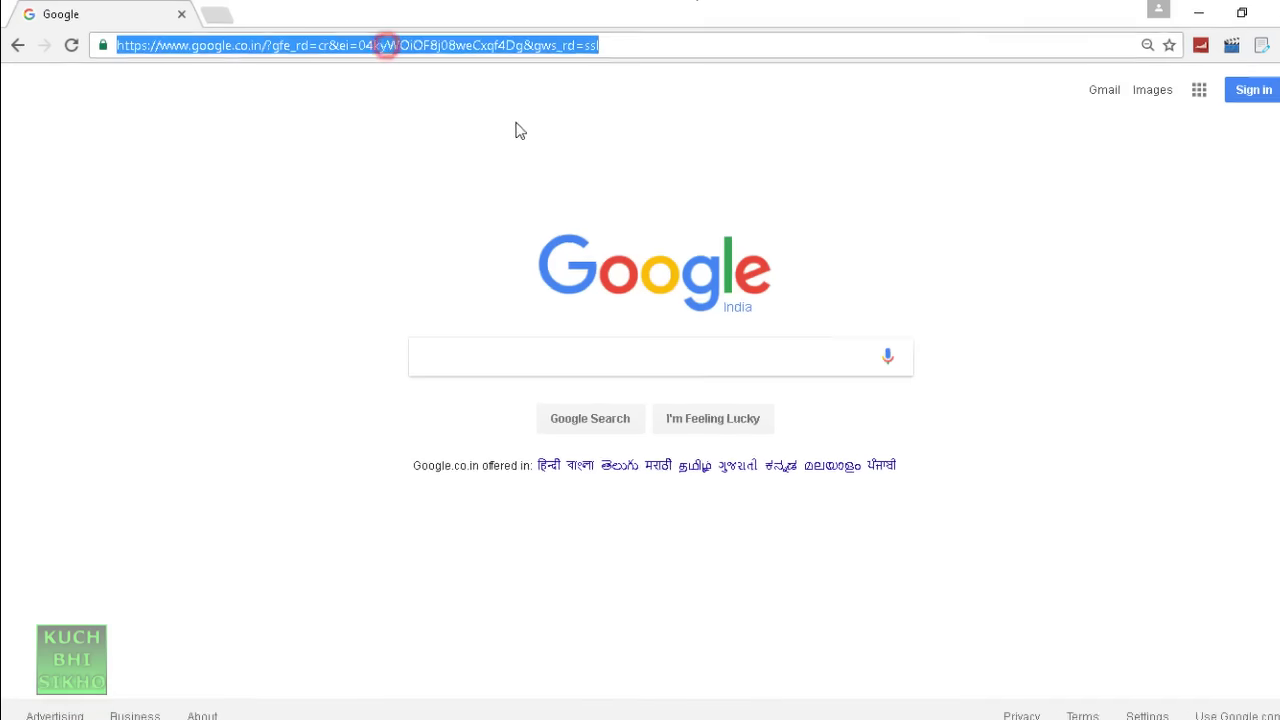
{"action": "type", "text": "accou"}
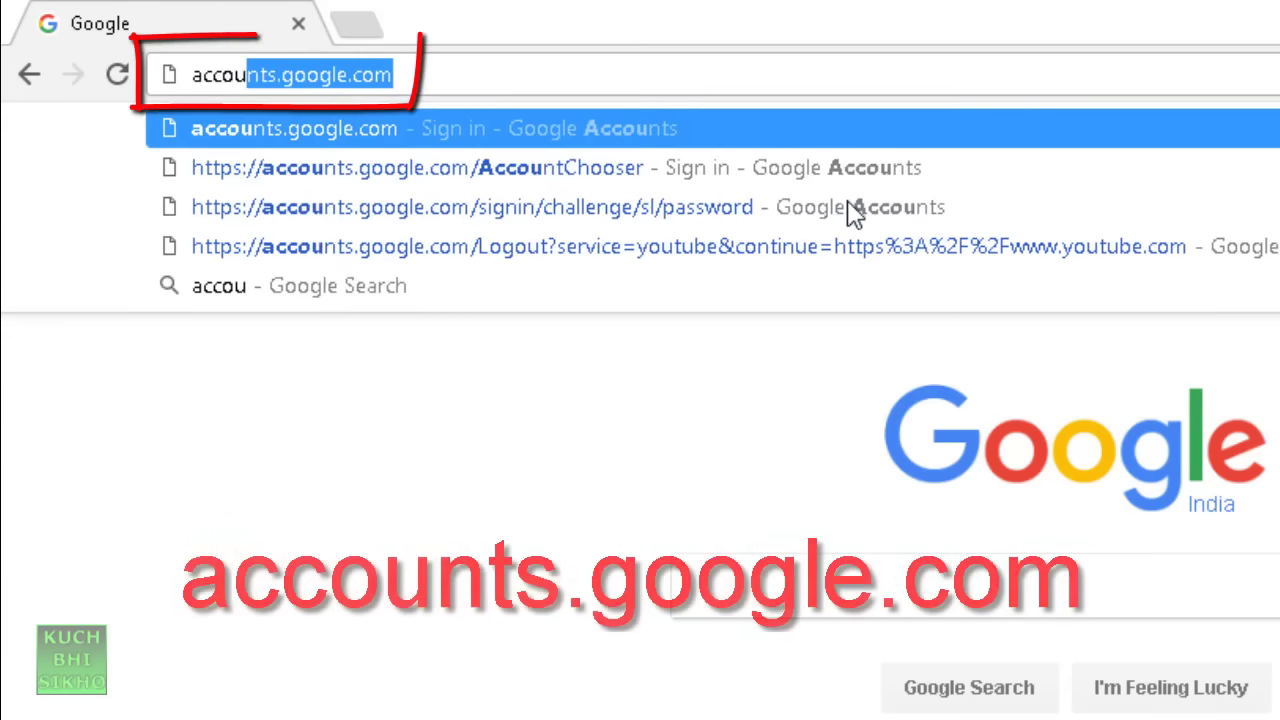
{"action": "type", "text": "nts.google.com"}
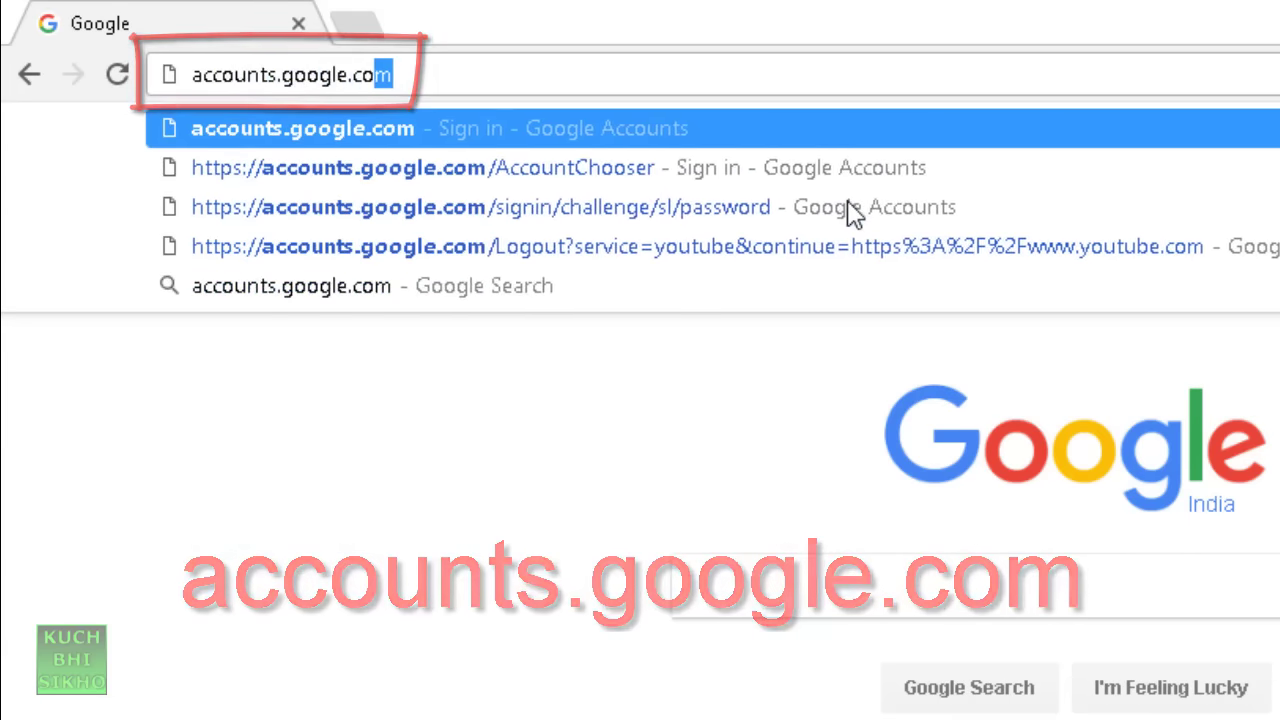
{"action": "key", "text": "Return"}
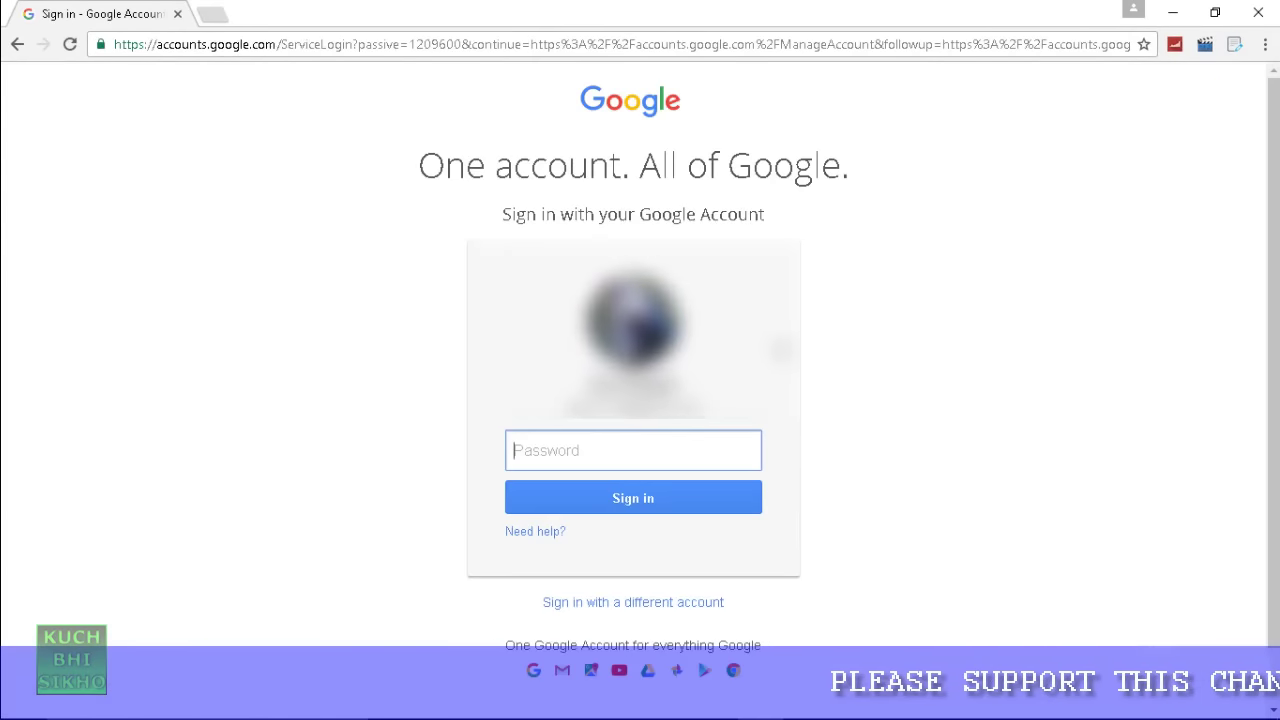
Step: Leave the password sign-in page to choose a different account
{"action": "mouse_move", "coordinate": [276, 44]}
{"action": "left_mouse_down"}
{"action": "mouse_move", "coordinate": [113, 48]}
{"action": "mouse_move", "coordinate": [278, 64]}
{"action": "left_mouse_up"}
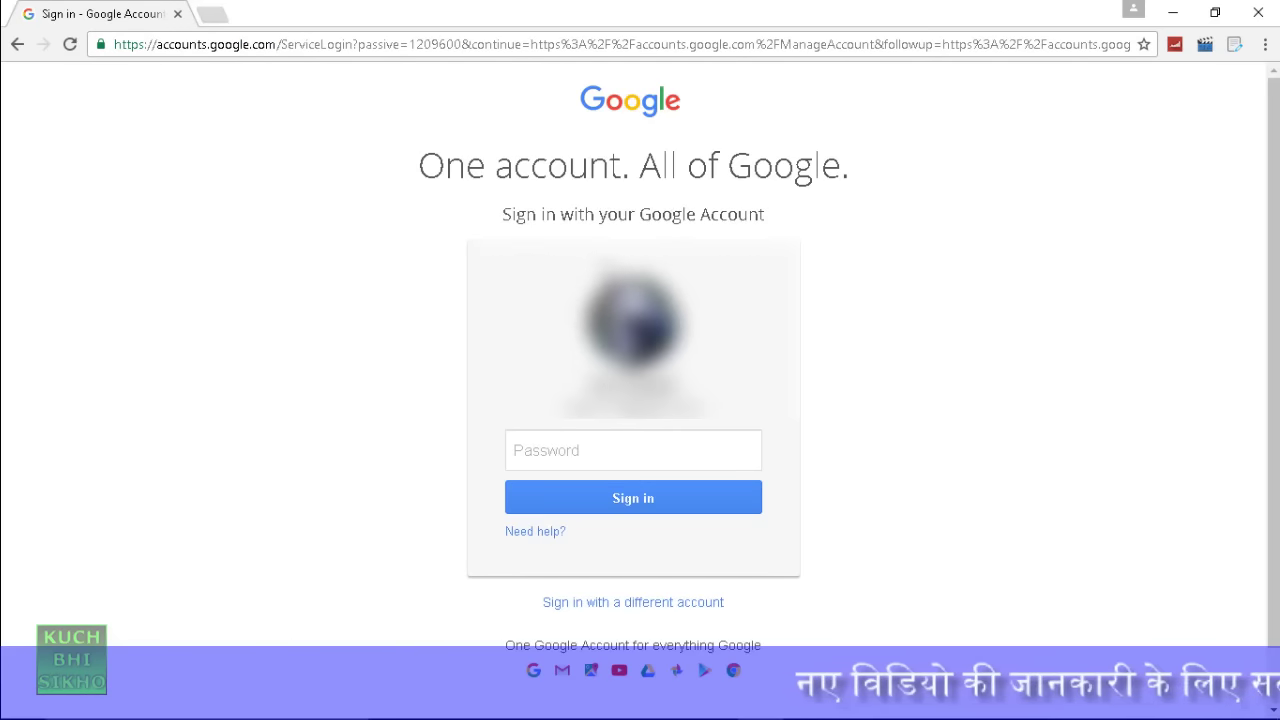
{"action": "left_click", "coordinate": [595, 452]}
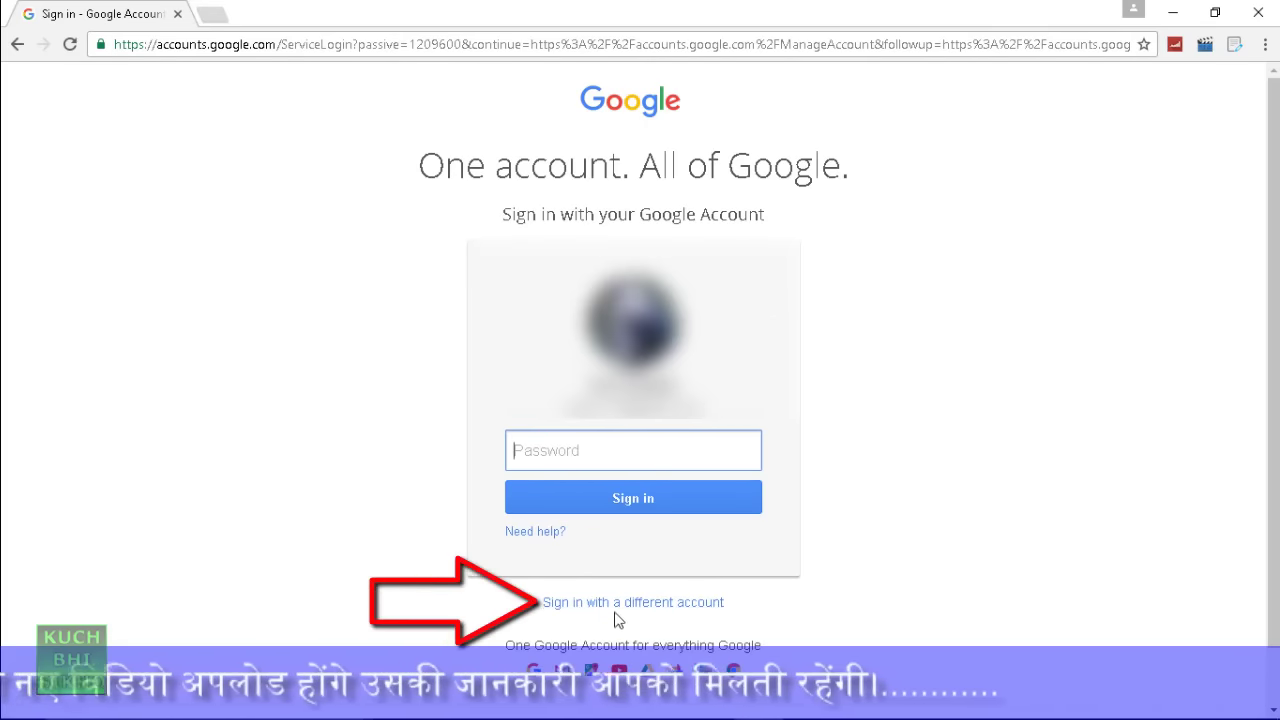
{"action": "left_click", "coordinate": [660, 603]}
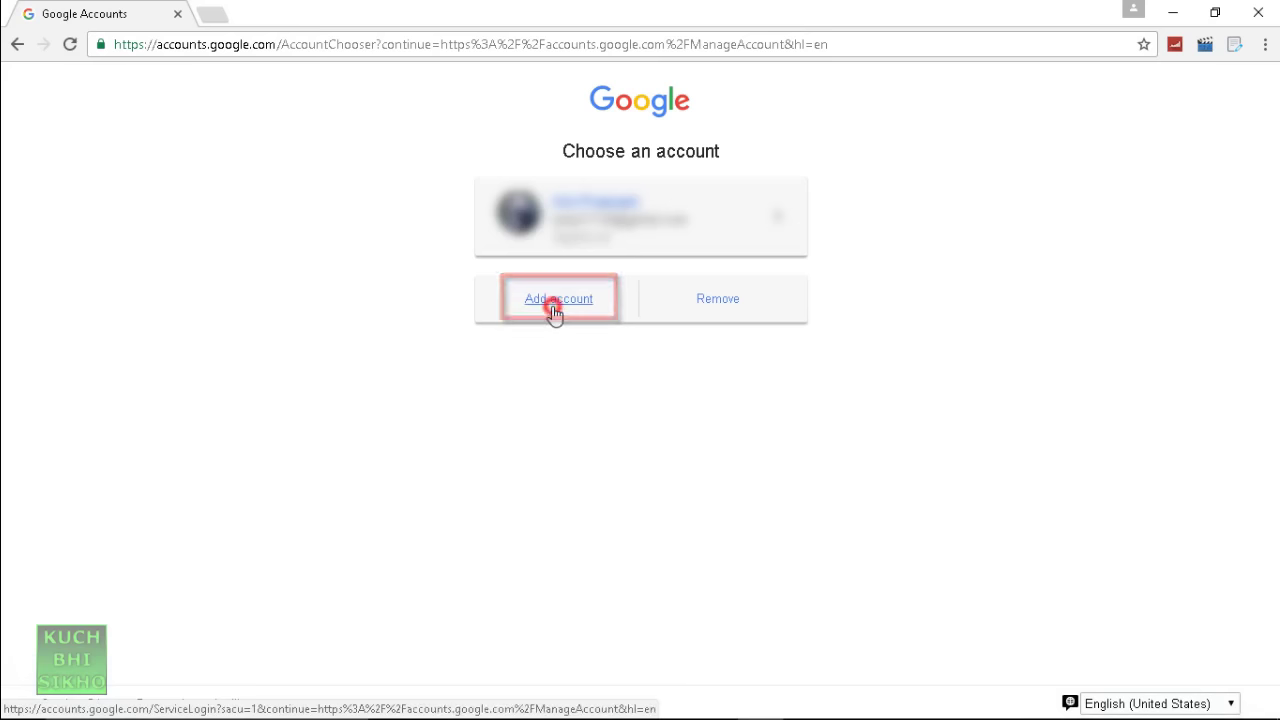
Step: Add another account, choose Create account, and put the cursor in the First name field
{"action": "left_click", "coordinate": [556, 312]}
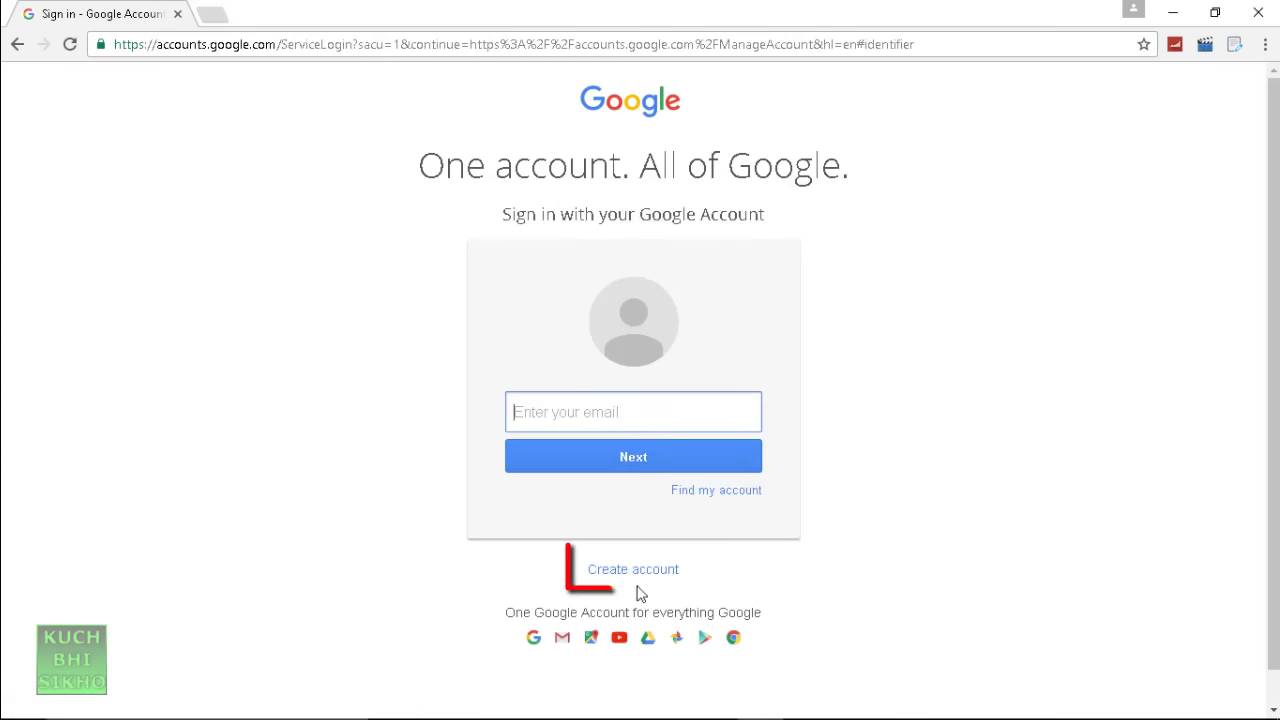
{"action": "left_click", "coordinate": [629, 574]}
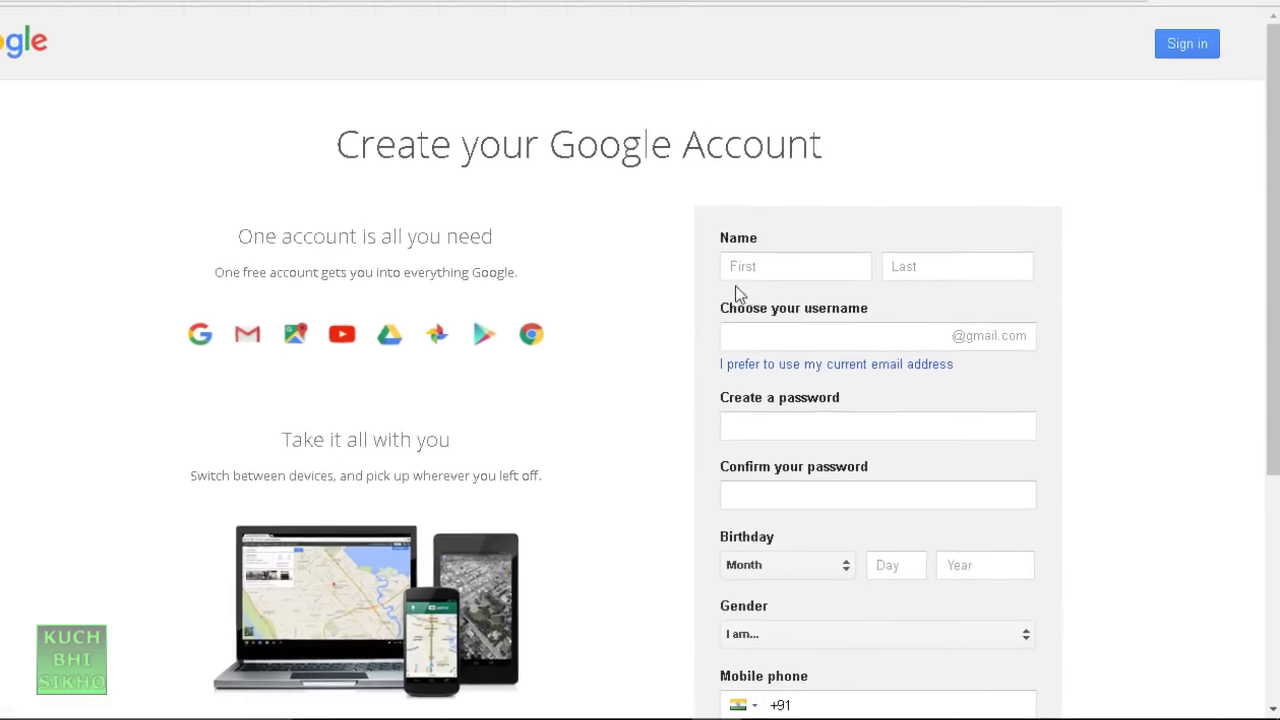
{"action": "left_click", "coordinate": [760, 264]}
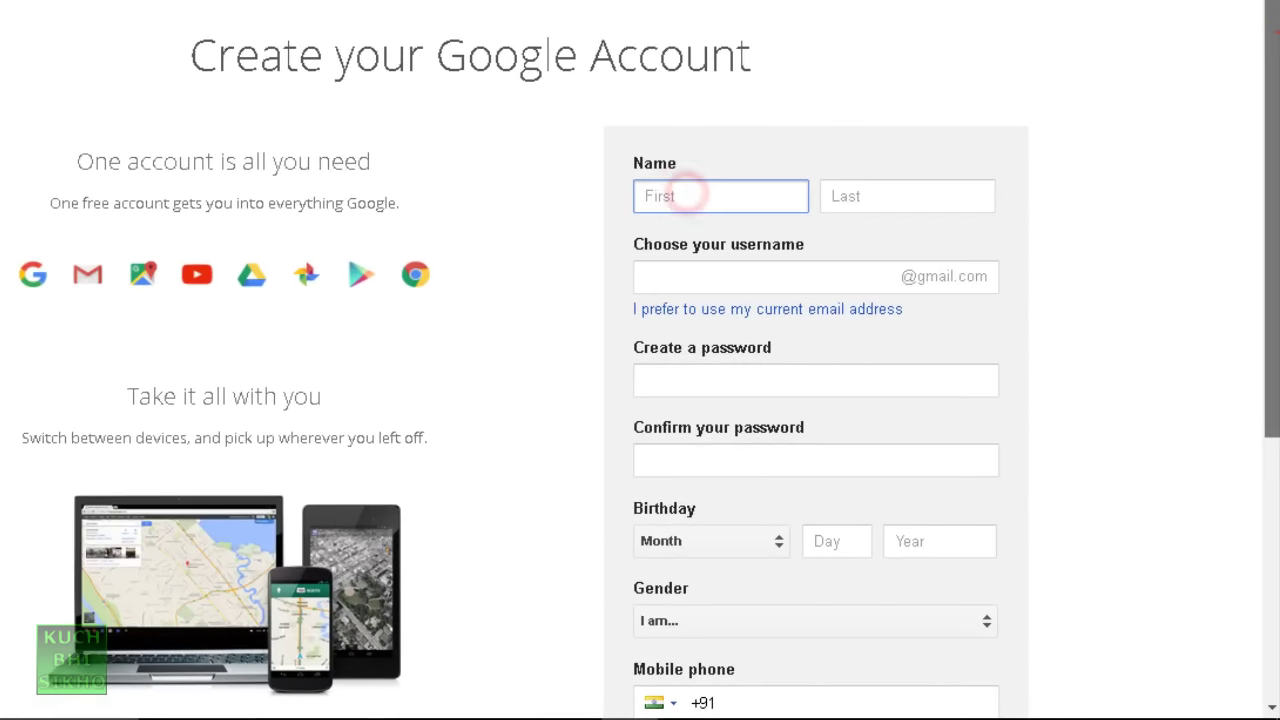
{"action": "scroll", "coordinate": [640, 360], "scroll_direction": "down", "scroll_amount": 2}
{"action": "scroll", "coordinate": [640, 360], "scroll_direction": "up", "scroll_amount": 3}
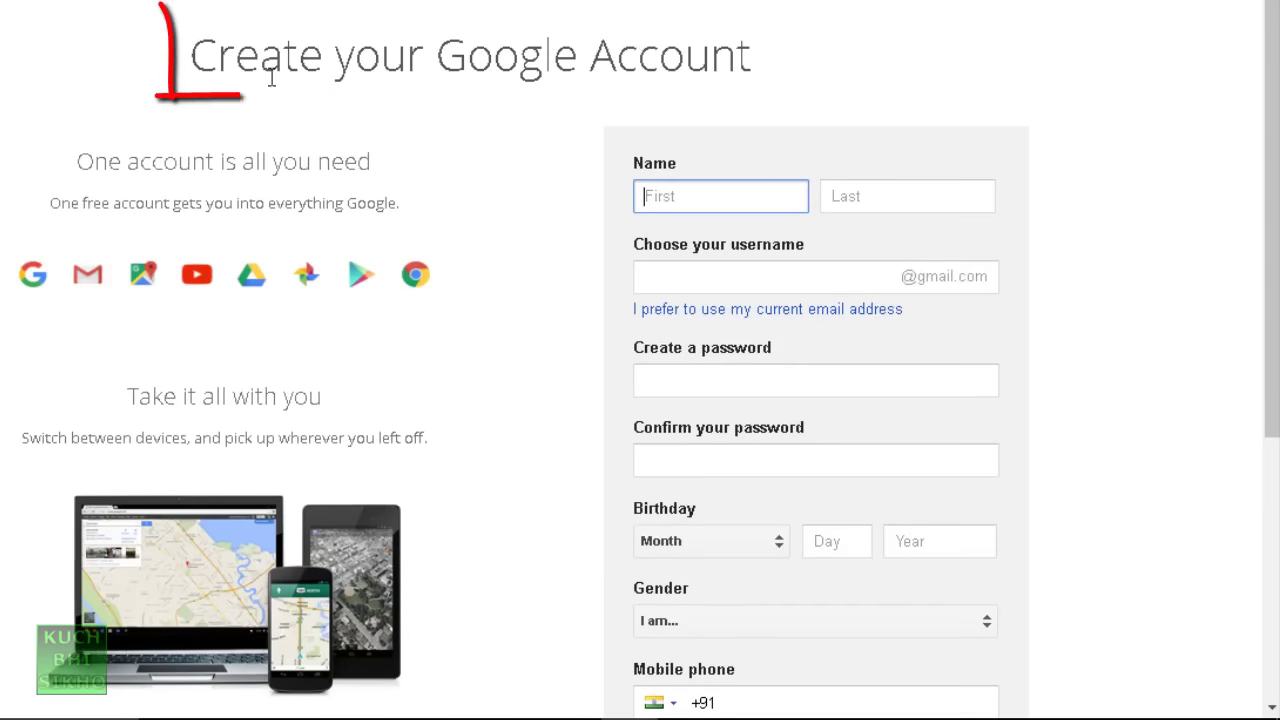
{"action": "left_click", "coordinate": [188, 52]}
{"action": "left_click_drag", "start_coordinate": [200, 55], "coordinate": [777, 85]}
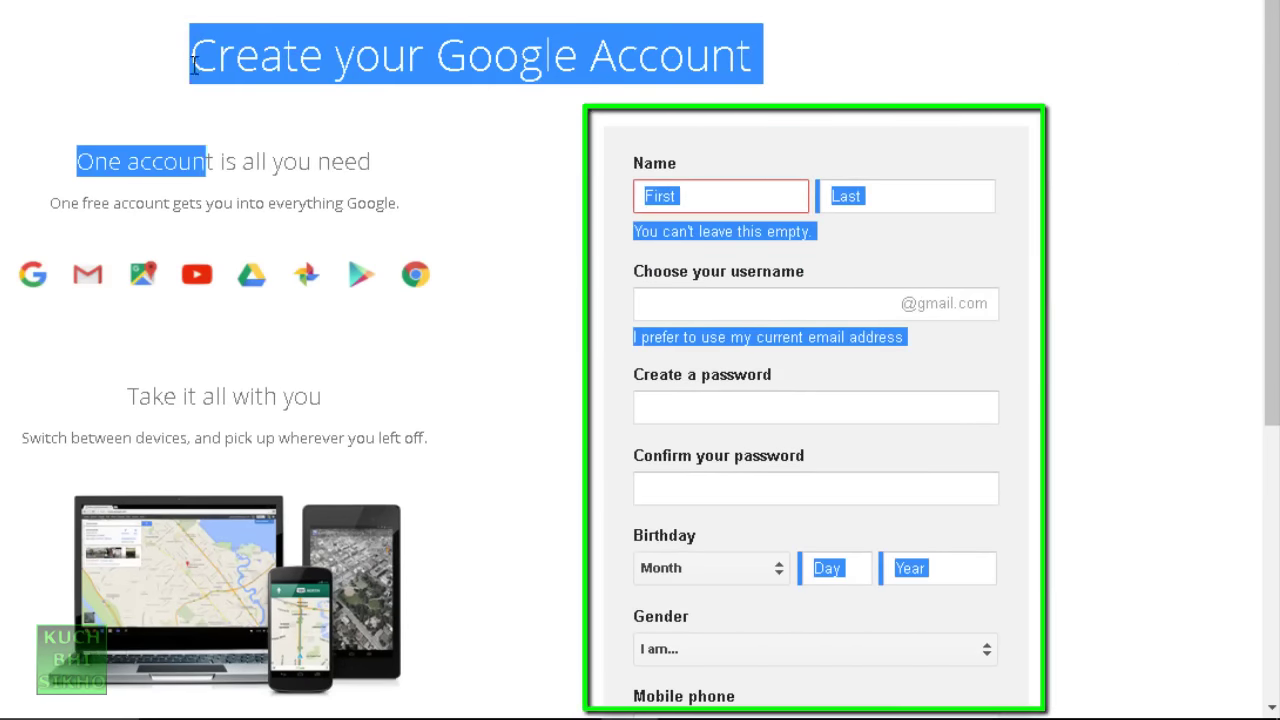
{"action": "left_click", "coordinate": [716, 225]}
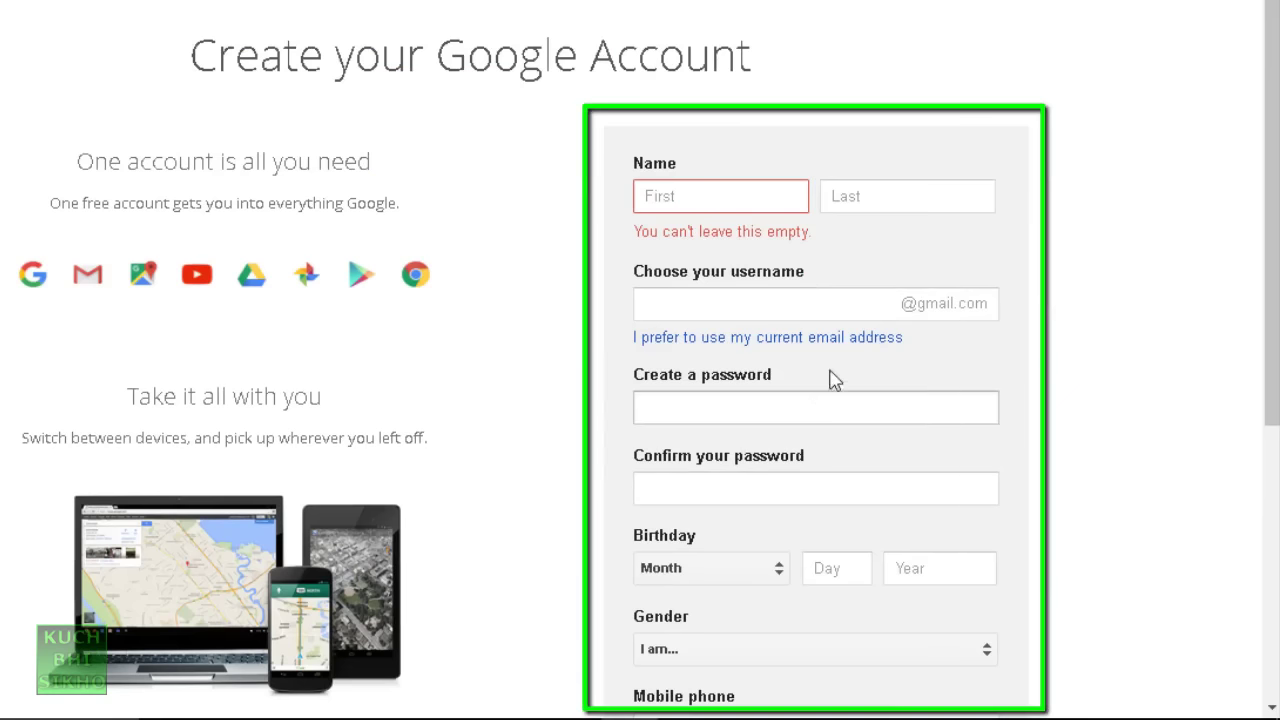
{"action": "left_click", "coordinate": [692, 188]}
Step: Enter the account holder's first and last name on the sign-up form
{"action": "left_click", "coordinate": [712, 195]}
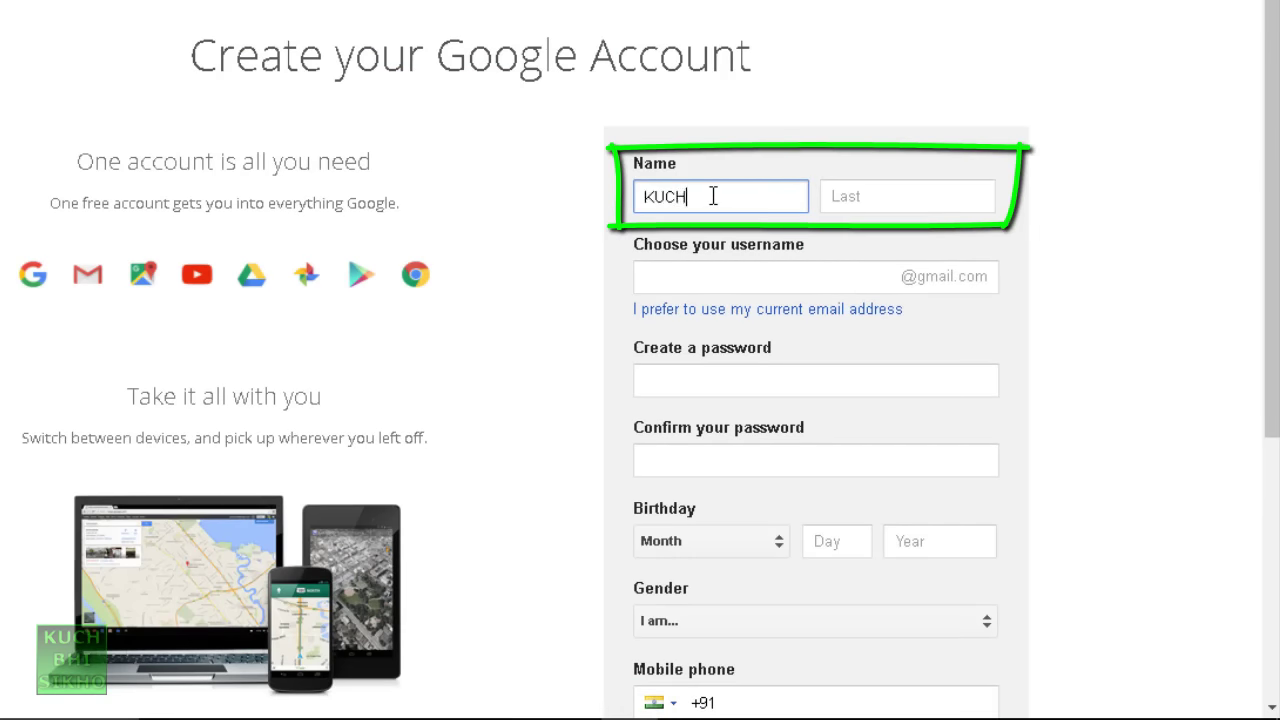
{"action": "key", "text": "Tab"}
{"action": "type", "text": "BH"}
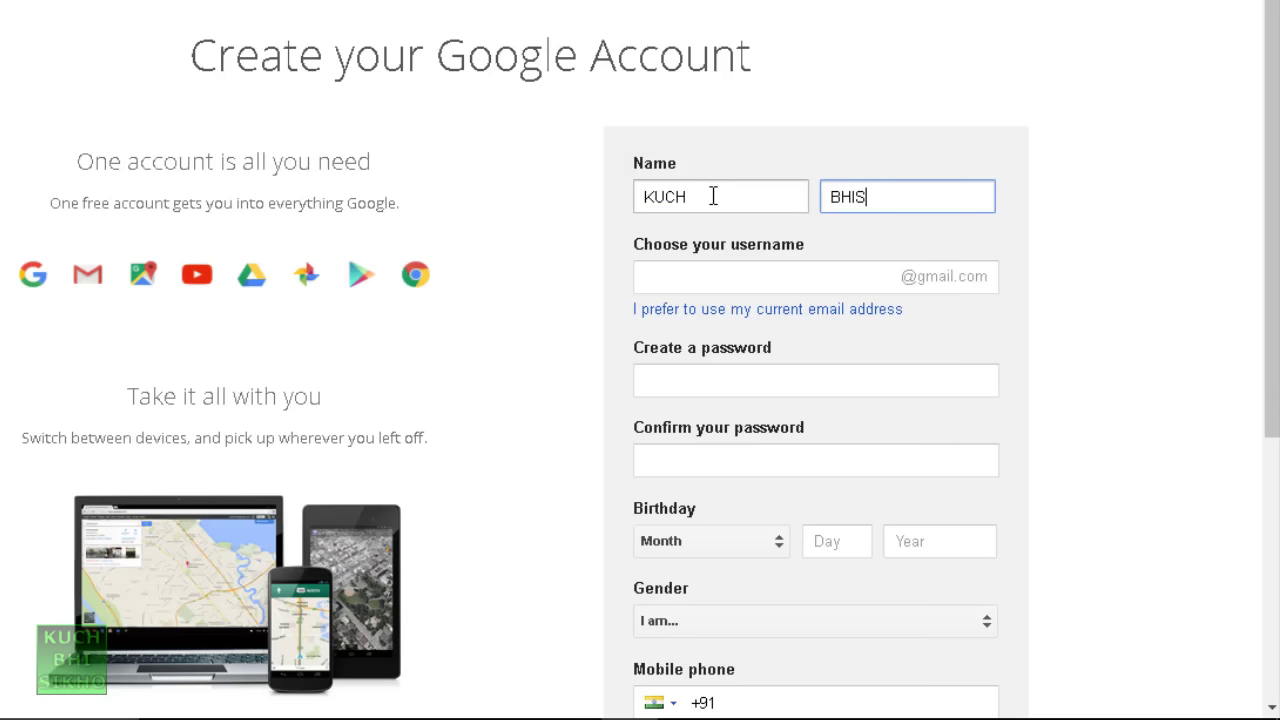
{"action": "left_click", "coordinate": [713, 196]}
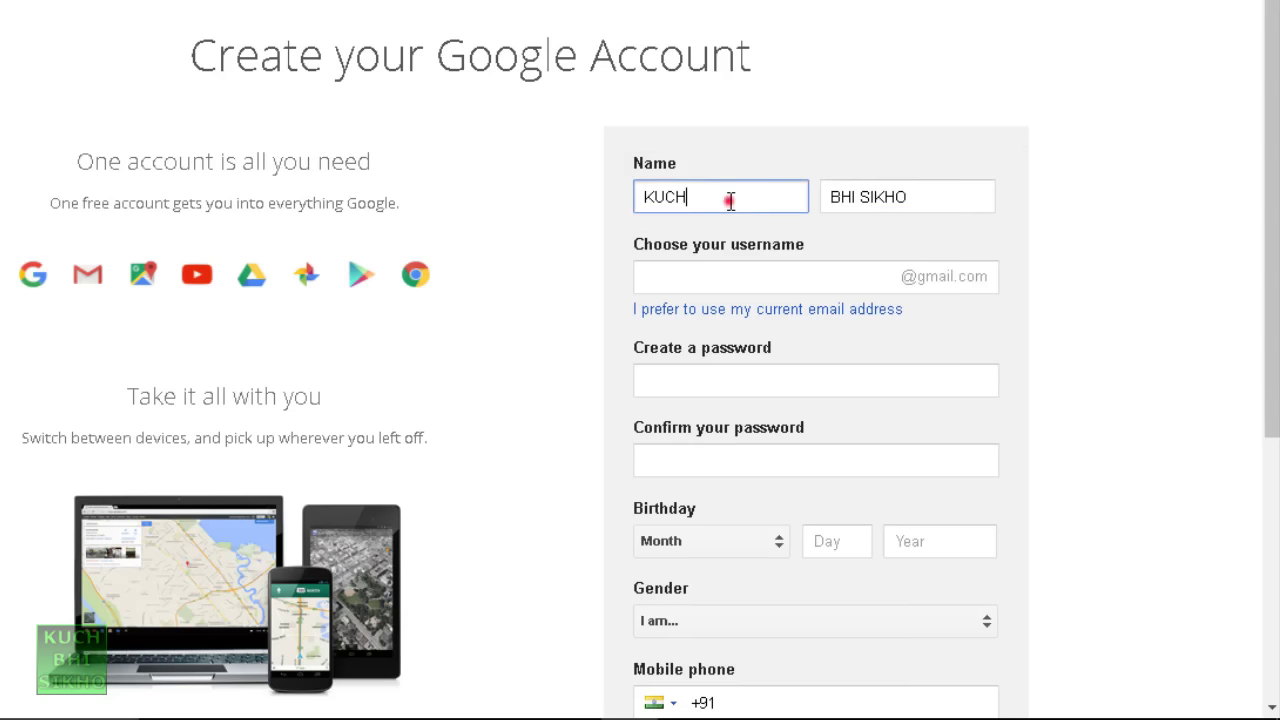
{"action": "double_click", "coordinate": [726, 197]}
{"action": "key", "text": "Right"}
{"action": "left_click", "coordinate": [843, 200]}
{"action": "triple_click", "coordinate": [814, 206]}
{"action": "key", "text": "Right"}
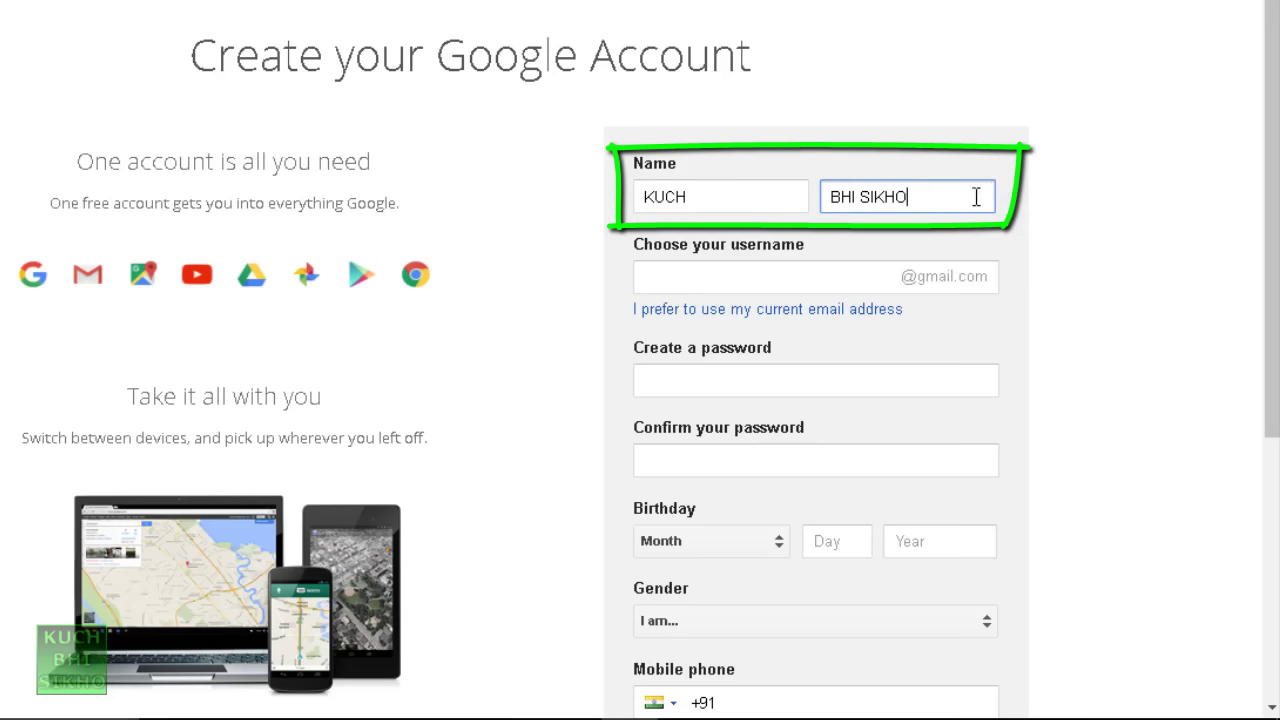
{"action": "double_click", "coordinate": [714, 200]}
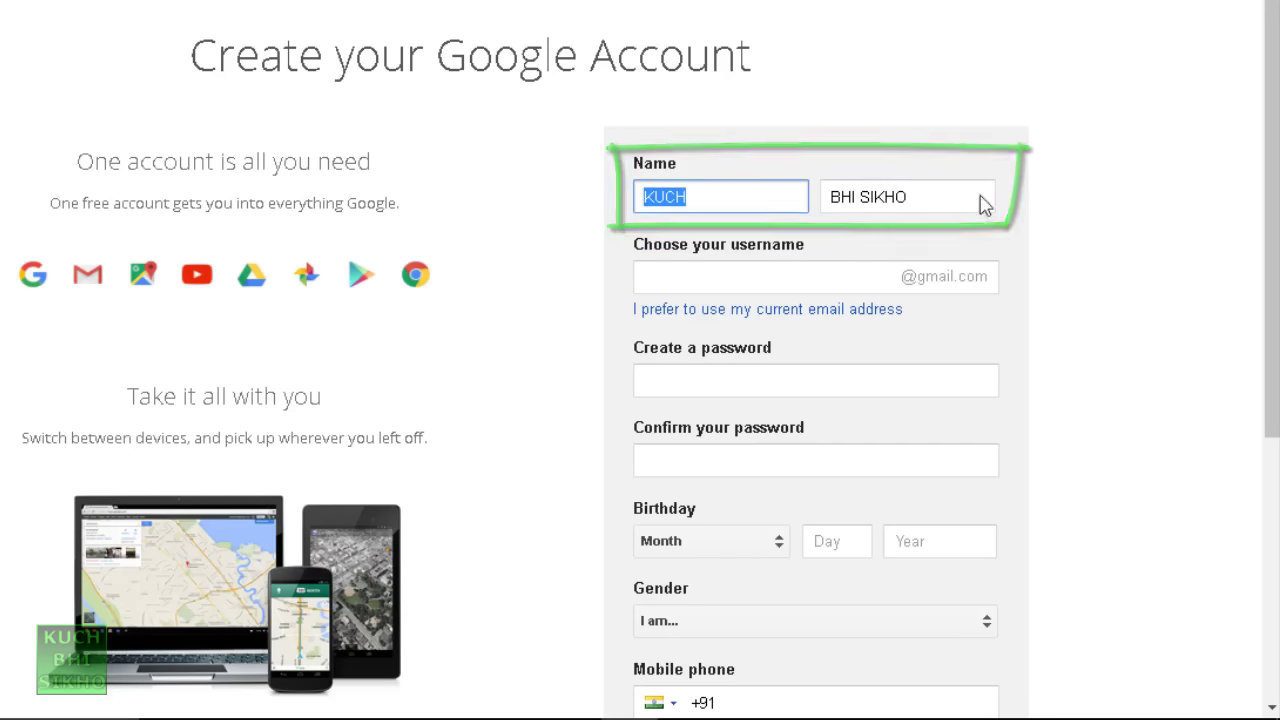
{"action": "left_click", "coordinate": [938, 196]}
{"action": "mouse_move", "coordinate": [938, 196]}
{"action": "left_mouse_down"}
{"action": "mouse_move", "coordinate": [820, 194]}
{"action": "mouse_move", "coordinate": [937, 191]}
{"action": "left_mouse_up"}
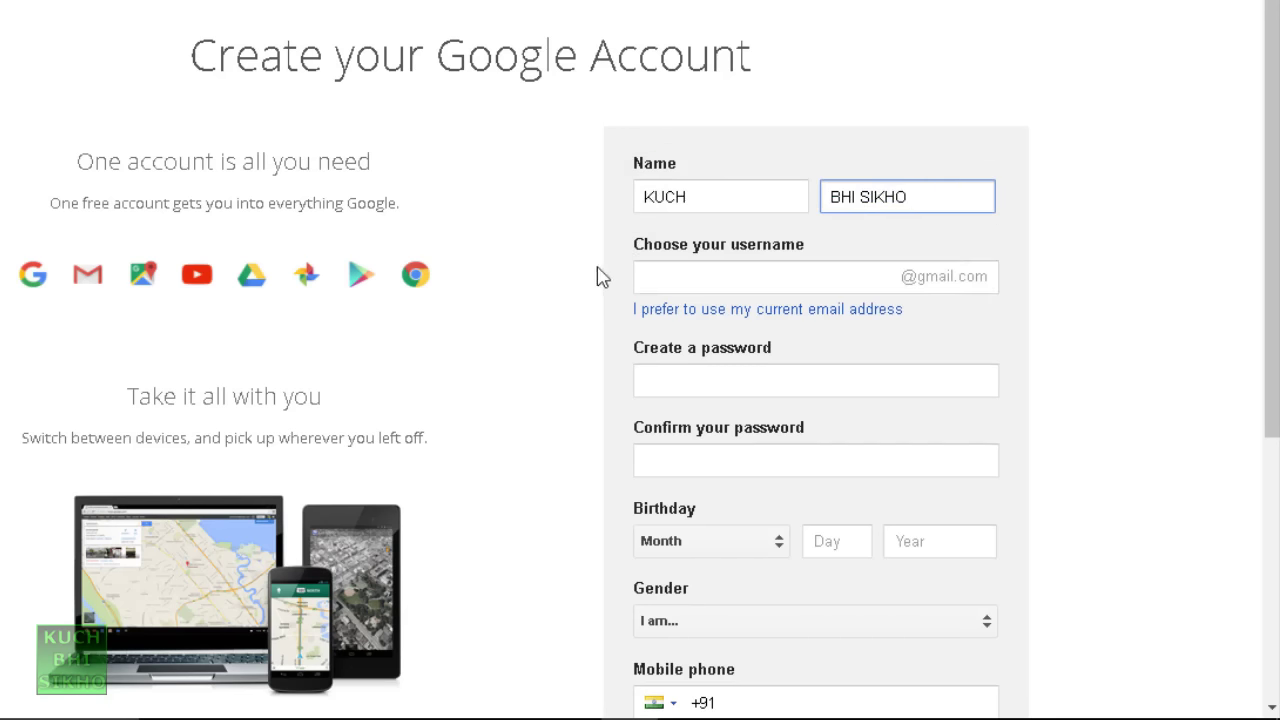
Step: Enter a desired Gmail username, which turns out to be already taken
{"action": "left_click", "coordinate": [694, 272]}
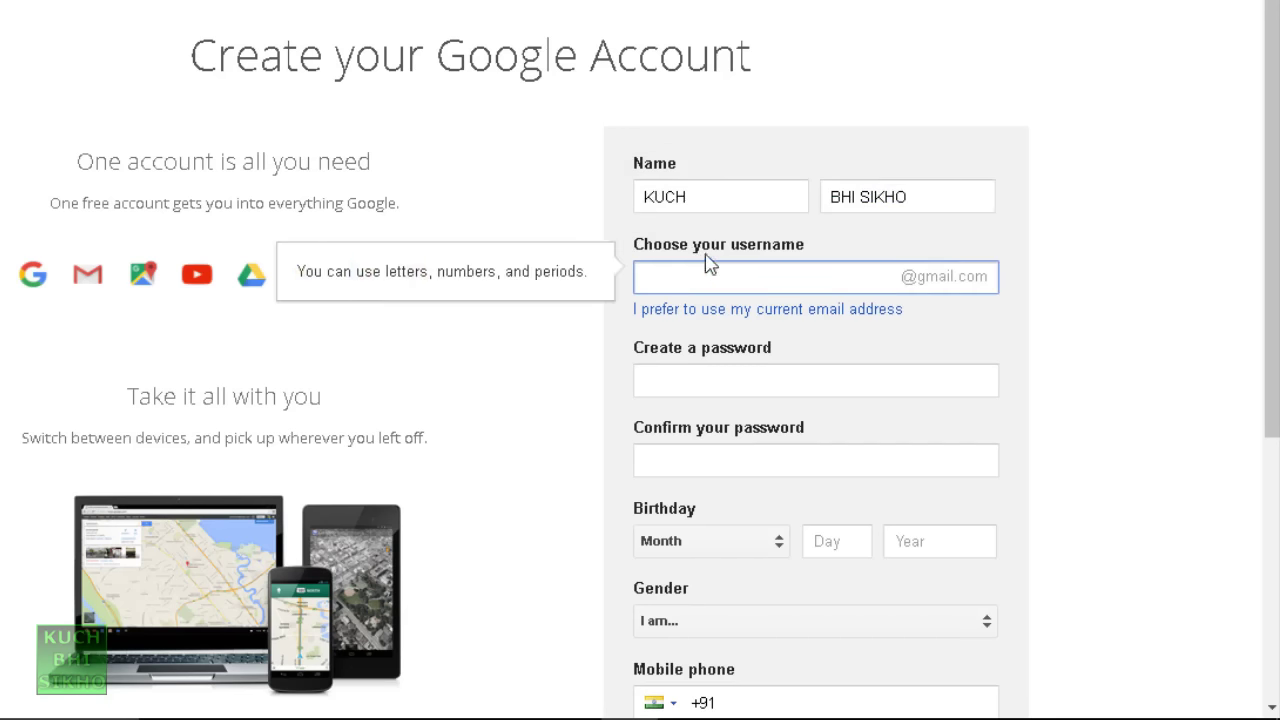
{"action": "left_click", "coordinate": [727, 272]}
{"action": "type", "text": "KUCHBHISIKHO"}
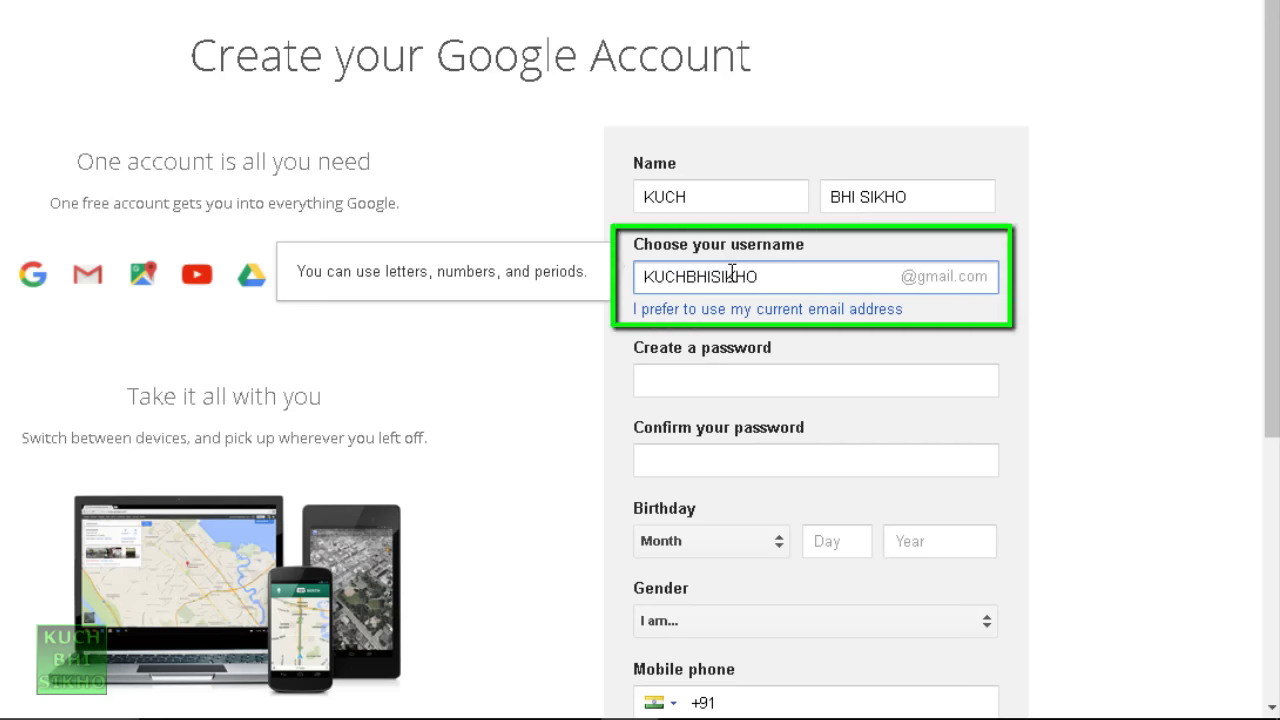
{"action": "left_click", "coordinate": [828, 368]}
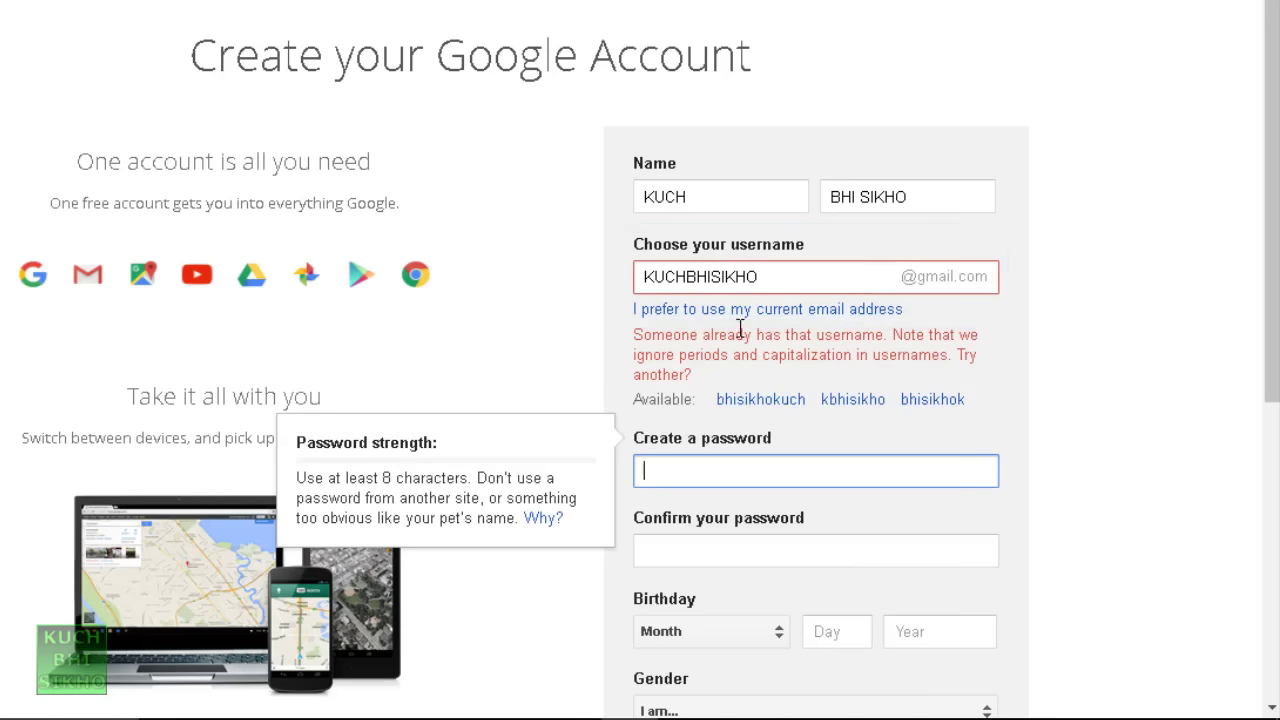
{"action": "double_click", "coordinate": [841, 275]}
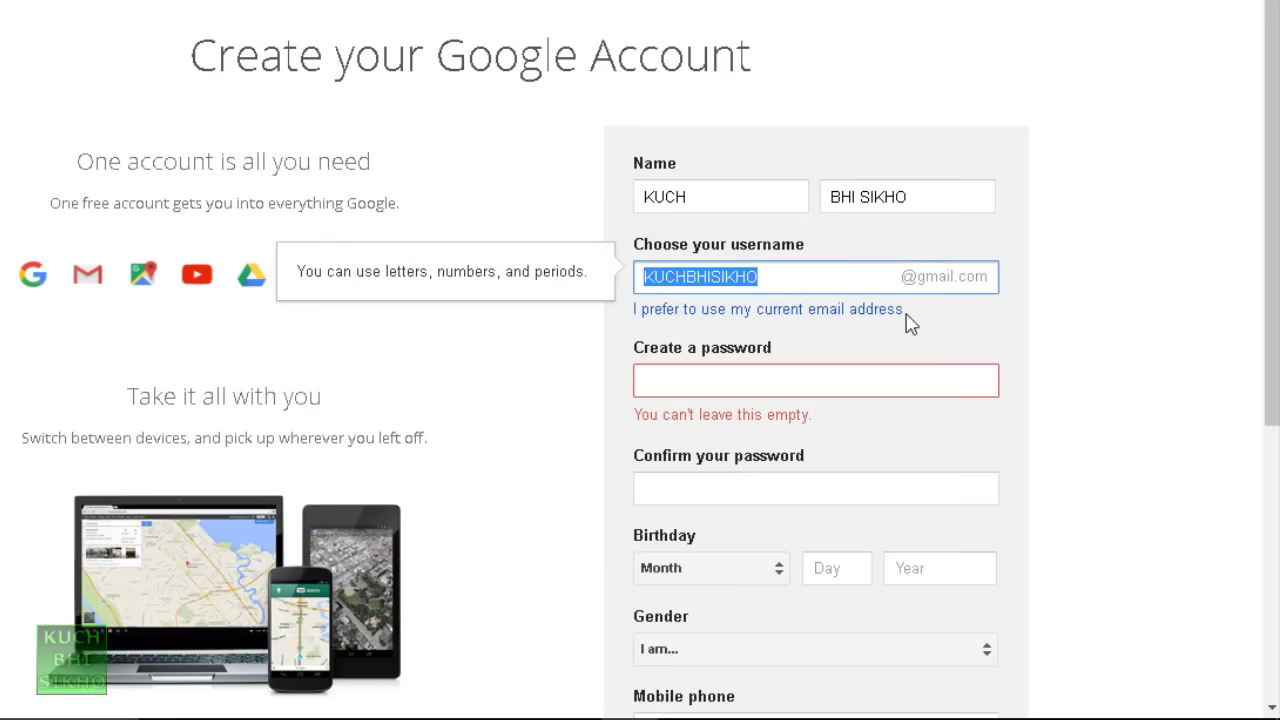
{"action": "key", "text": "BackSpace"}
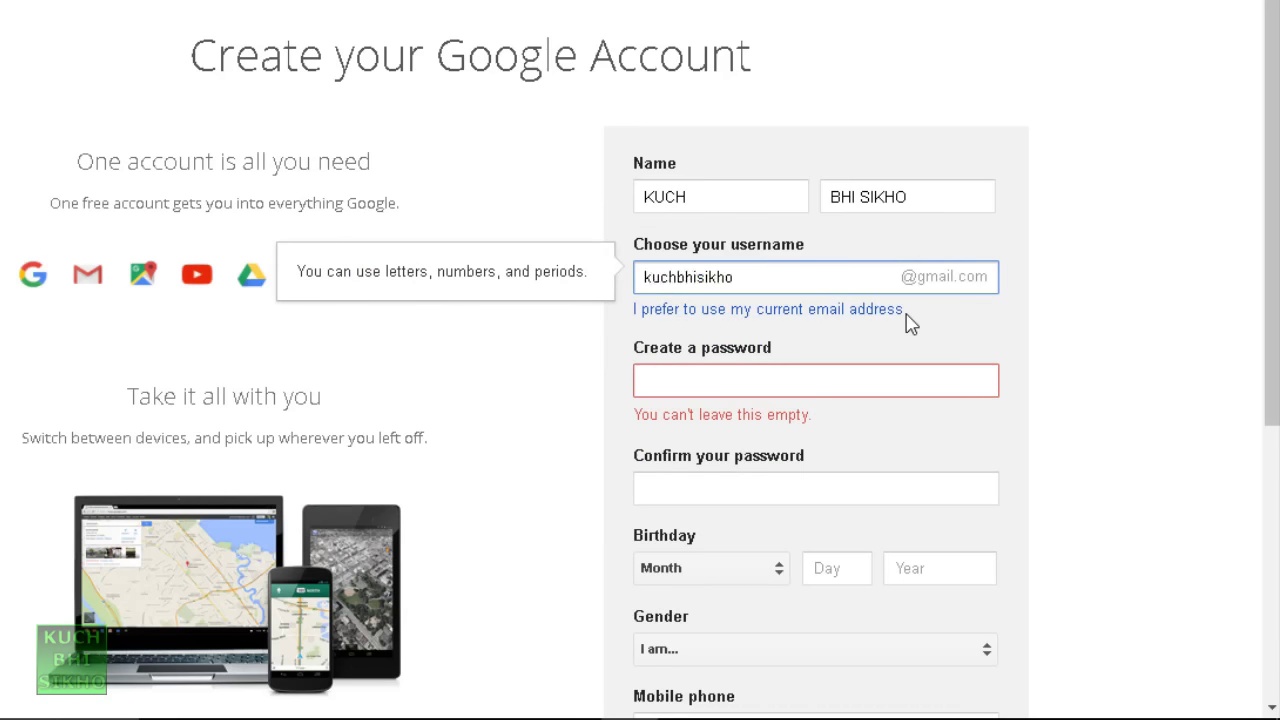
{"action": "left_click", "coordinate": [771, 376]}
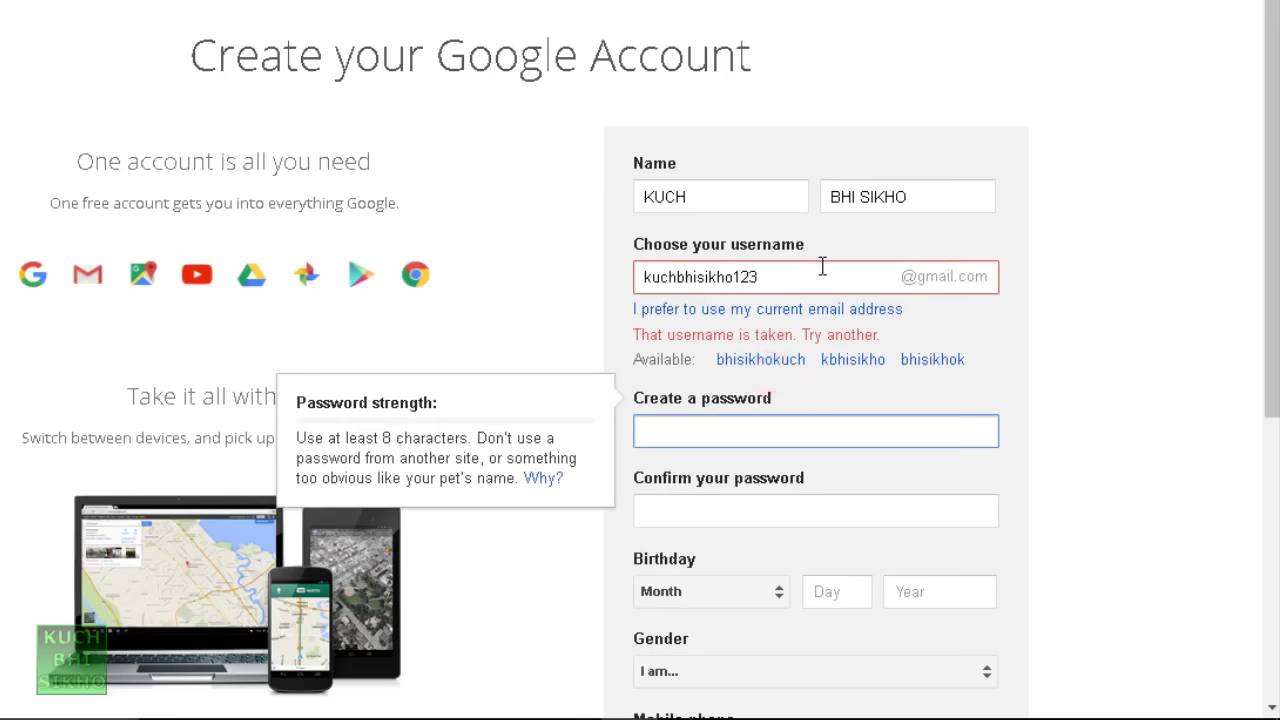
{"action": "left_click_drag", "start_coordinate": [816, 279], "coordinate": [622, 282]}
{"action": "left_click", "coordinate": [871, 278]}
{"action": "left_click", "coordinate": [824, 280]}
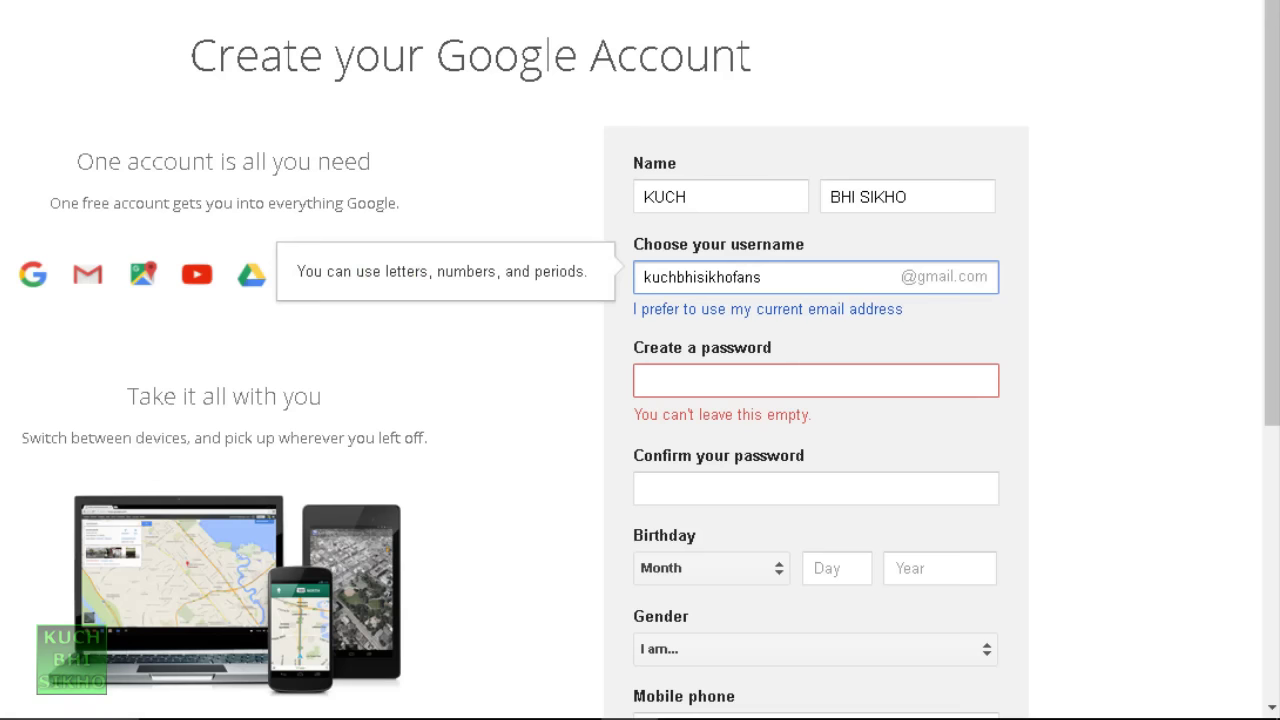
{"action": "left_click", "coordinate": [882, 378]}
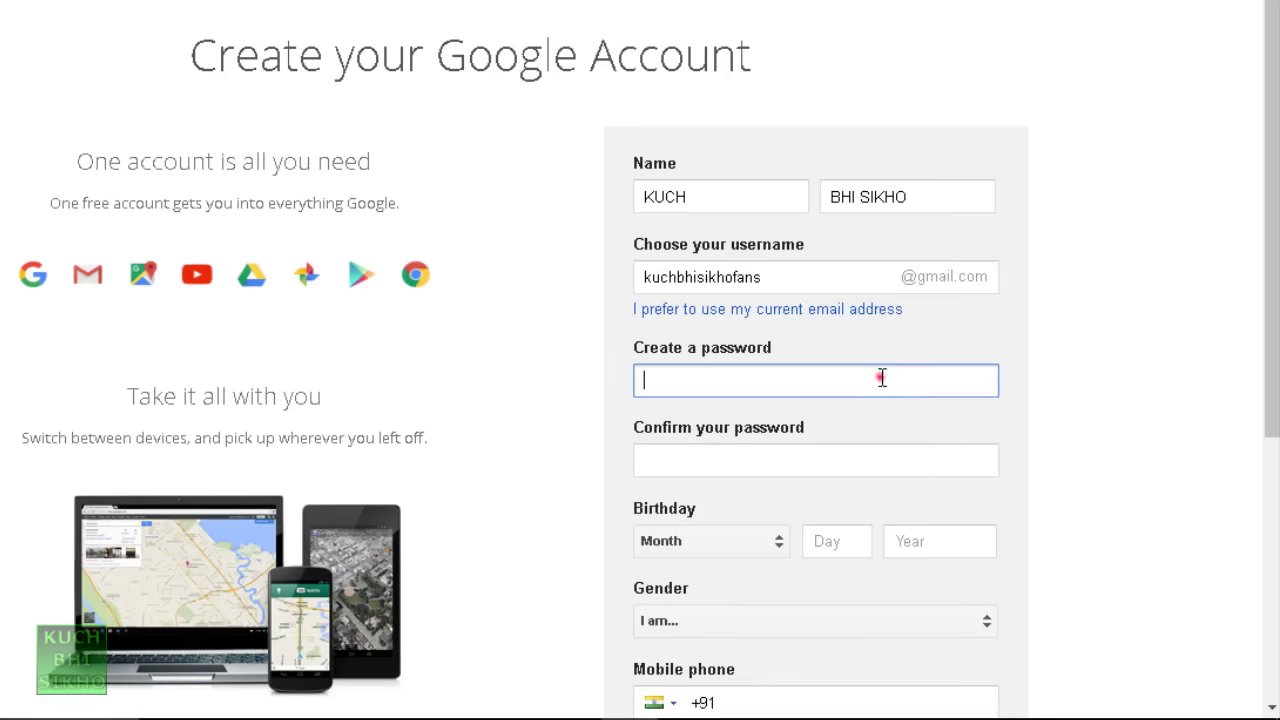
{"action": "left_click", "coordinate": [797, 276]}
{"action": "double_click", "coordinate": [797, 276]}
{"action": "left_click", "coordinate": [840, 271]}
{"action": "left_click_drag", "start_coordinate": [800, 277], "coordinate": [1103, 273]}
{"action": "double_click", "coordinate": [691, 275]}
{"action": "left_click", "coordinate": [823, 280]}
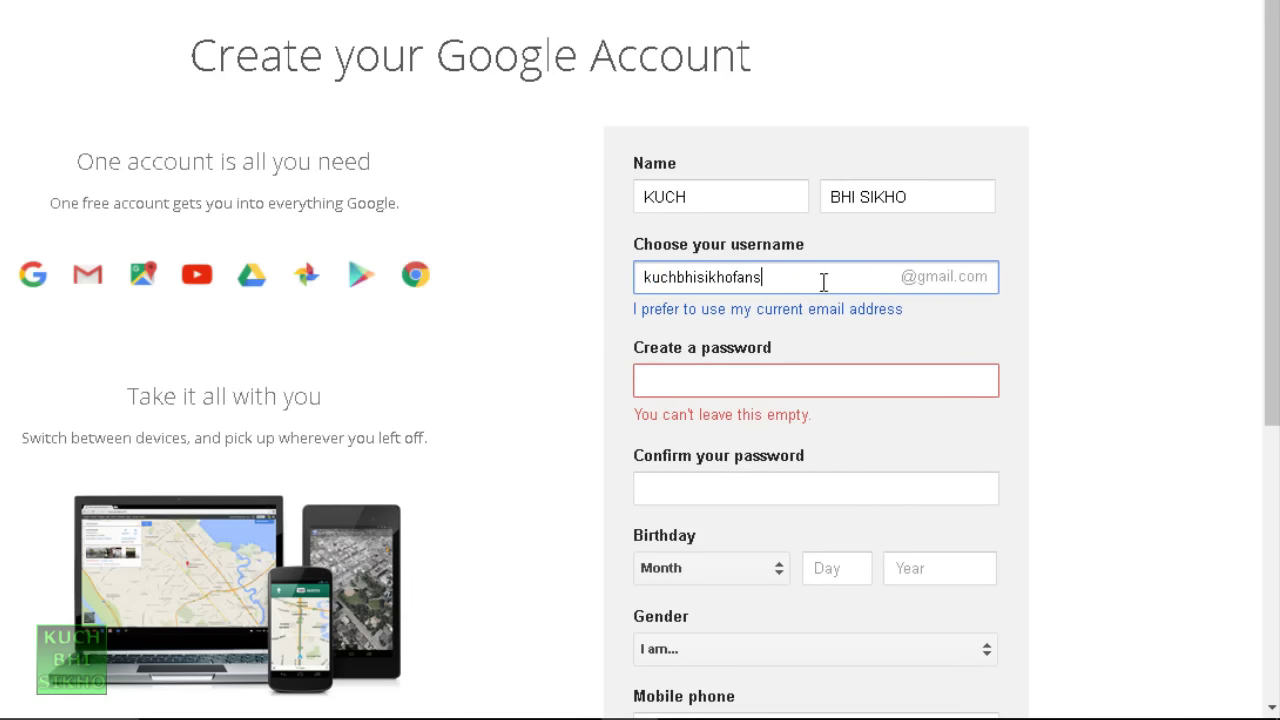
{"action": "left_click", "coordinate": [760, 391]}
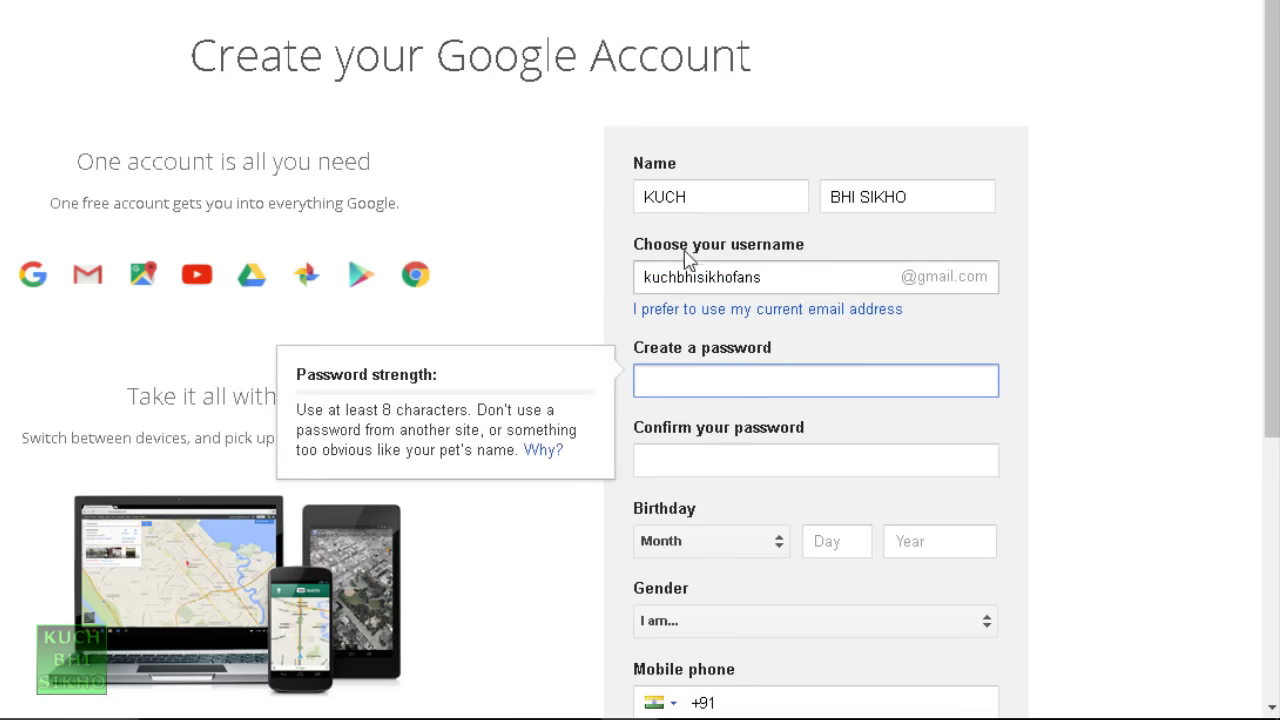
{"action": "left_click", "coordinate": [829, 278]}
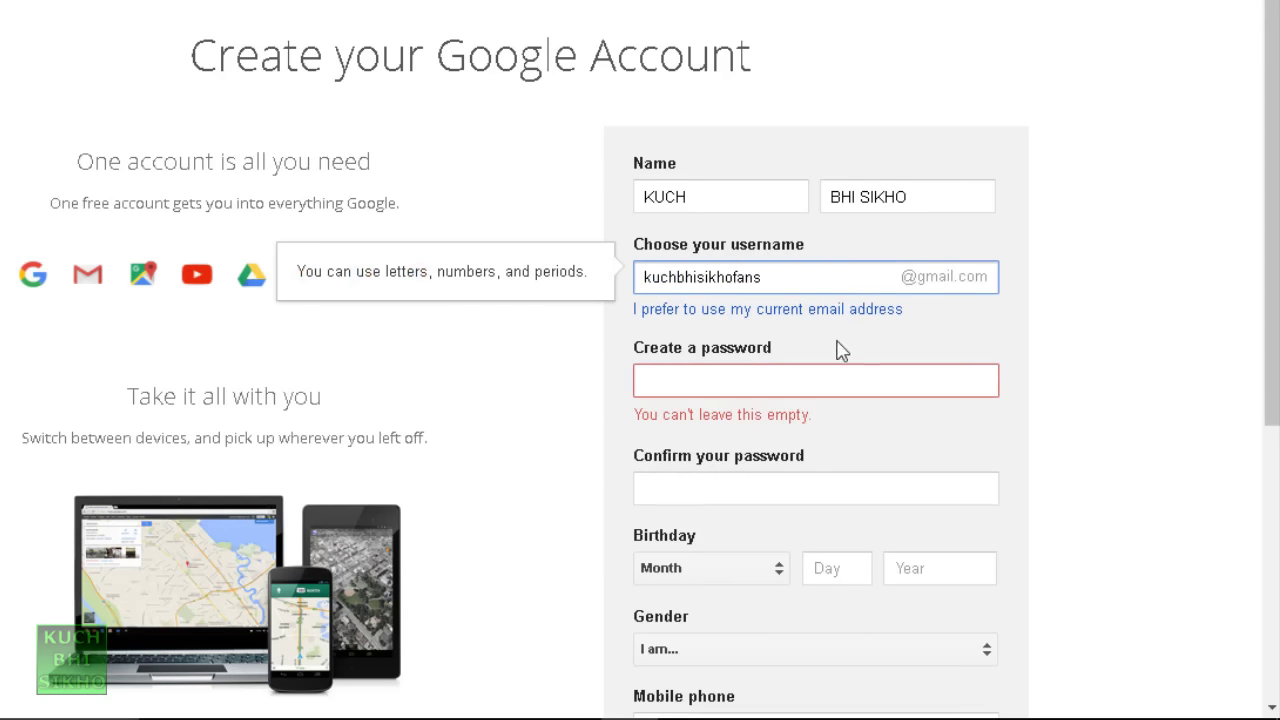
{"action": "left_click", "coordinate": [812, 380]}
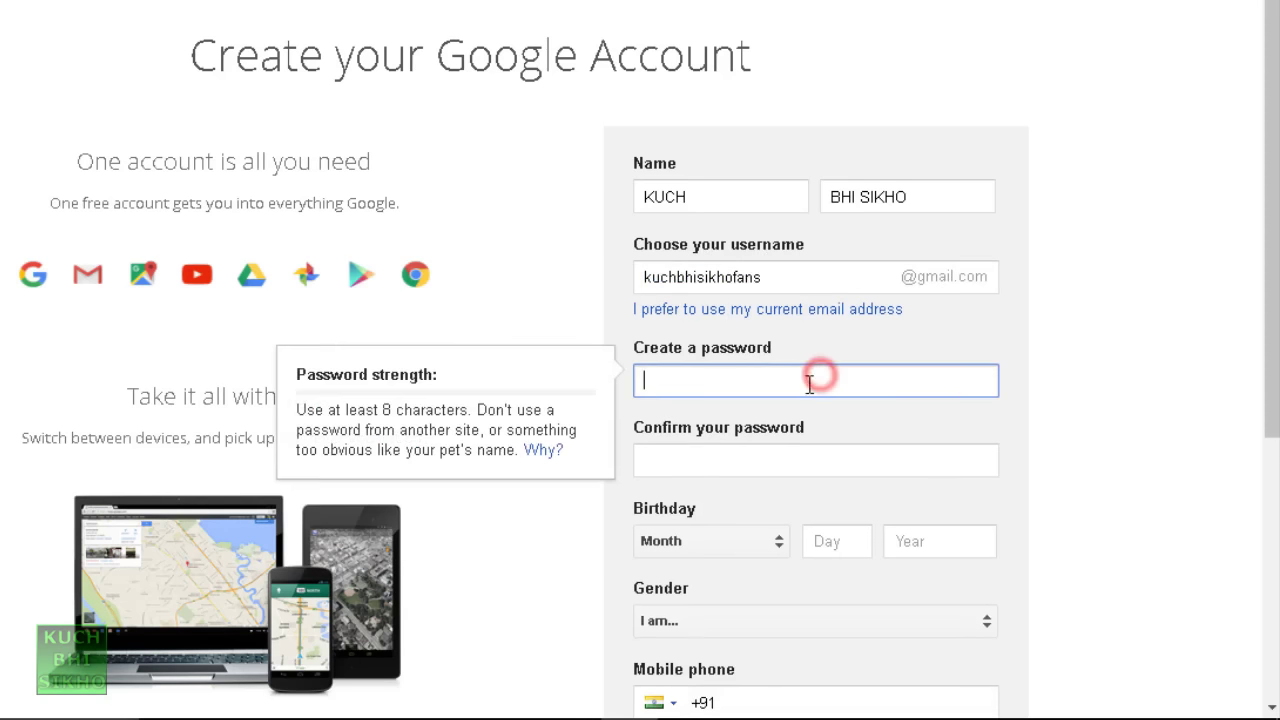
Step: Enter the new account password and repeat it in Confirm your password
{"action": "left_click", "coordinate": [740, 375]}
{"action": "type", "text": "••••••••"}
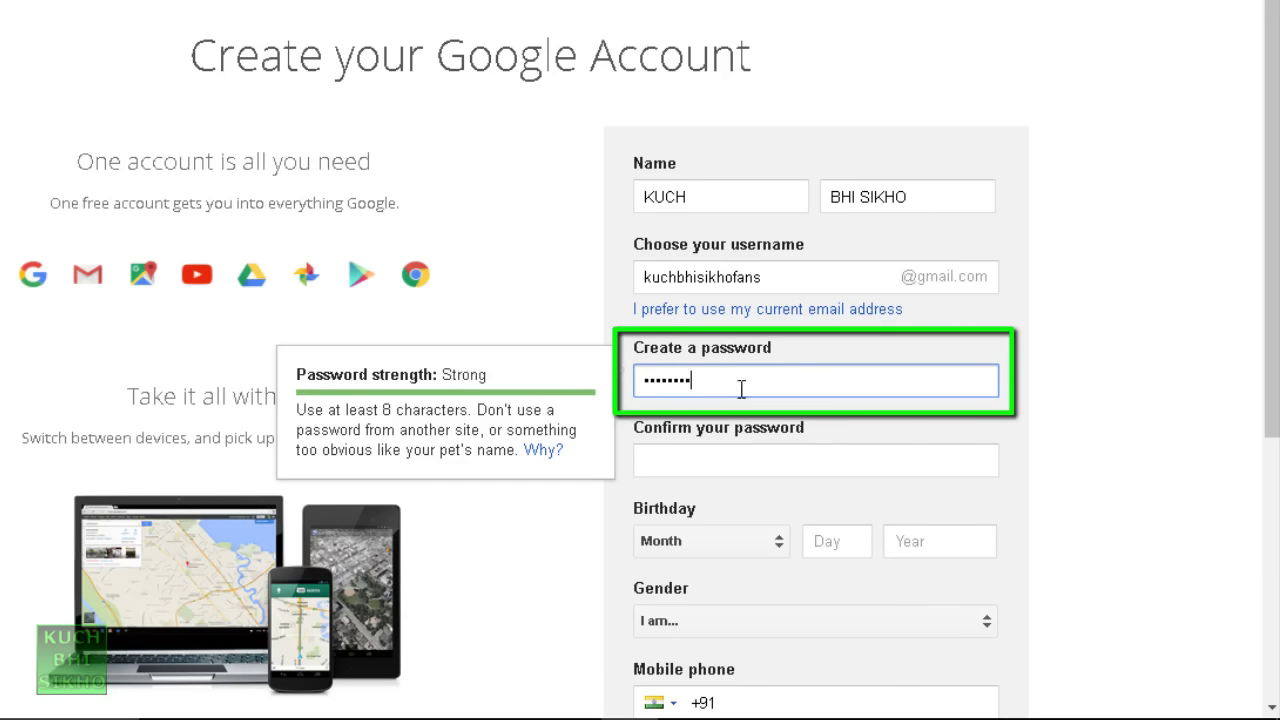
{"action": "left_click", "coordinate": [723, 465]}
{"action": "type", "text": "••••••••"}
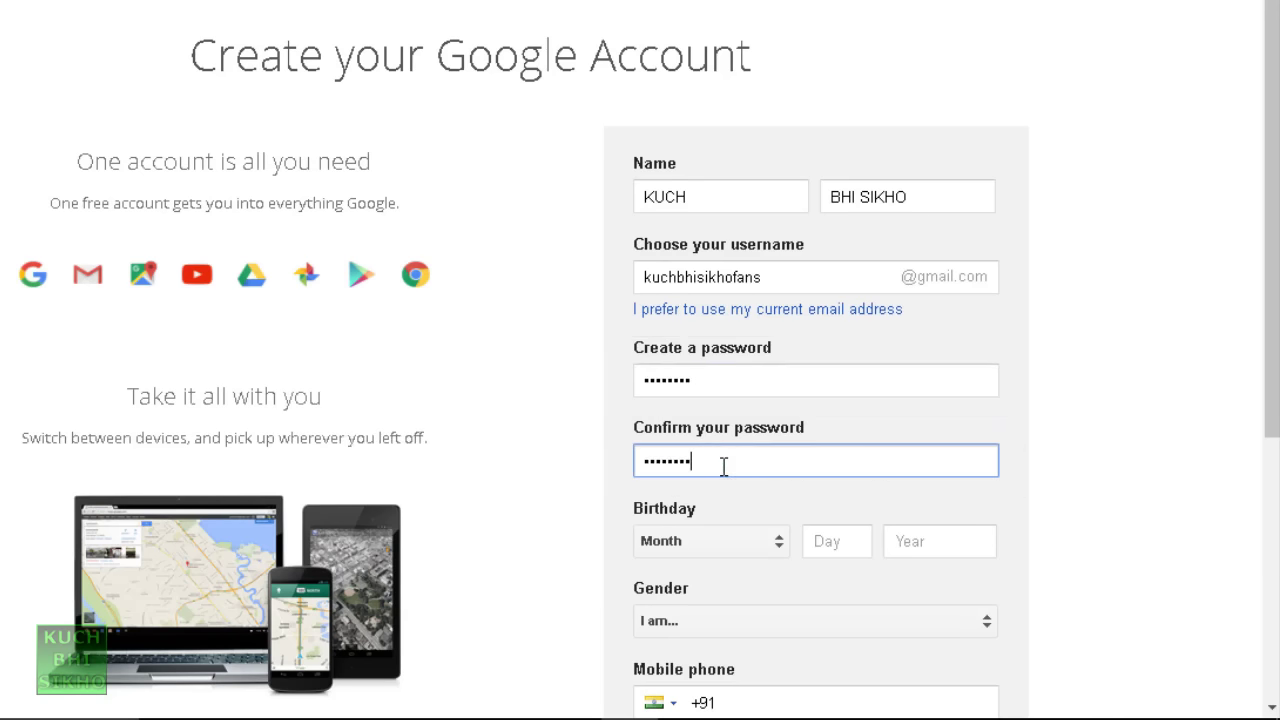
{"action": "double_click", "coordinate": [766, 380]}
{"action": "left_click", "coordinate": [748, 389]}
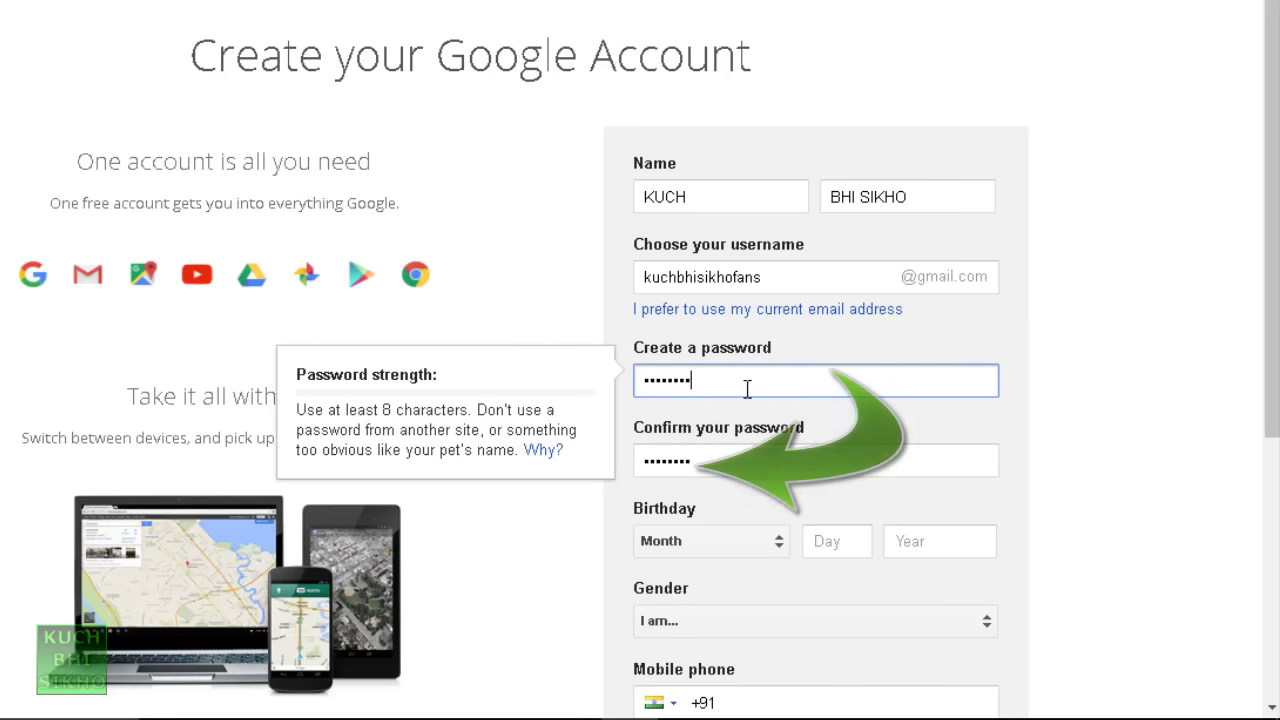
{"action": "left_click", "coordinate": [692, 460]}
{"action": "left_click_drag", "start_coordinate": [692, 460], "coordinate": [627, 455]}
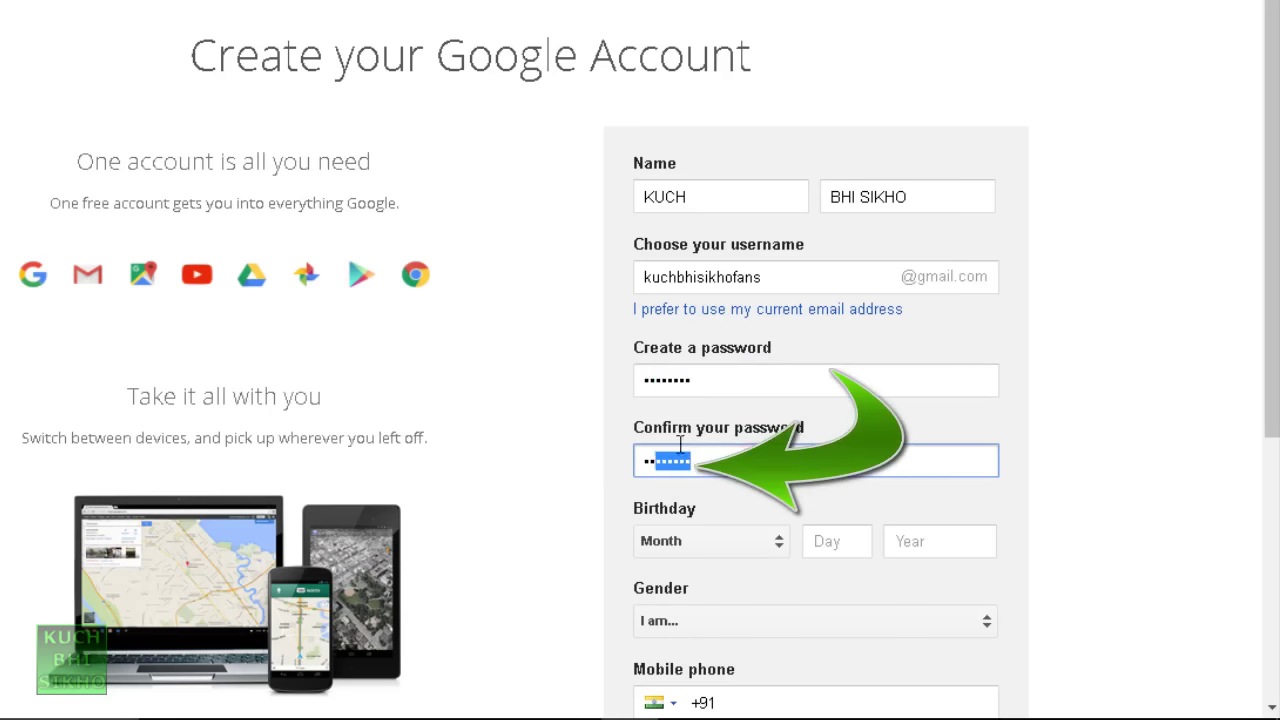
{"action": "left_click", "coordinate": [749, 467]}
Step: Enter the birthday as January 22, 1996
{"action": "scroll", "coordinate": [1060, 403], "scroll_direction": "down", "scroll_amount": 2}
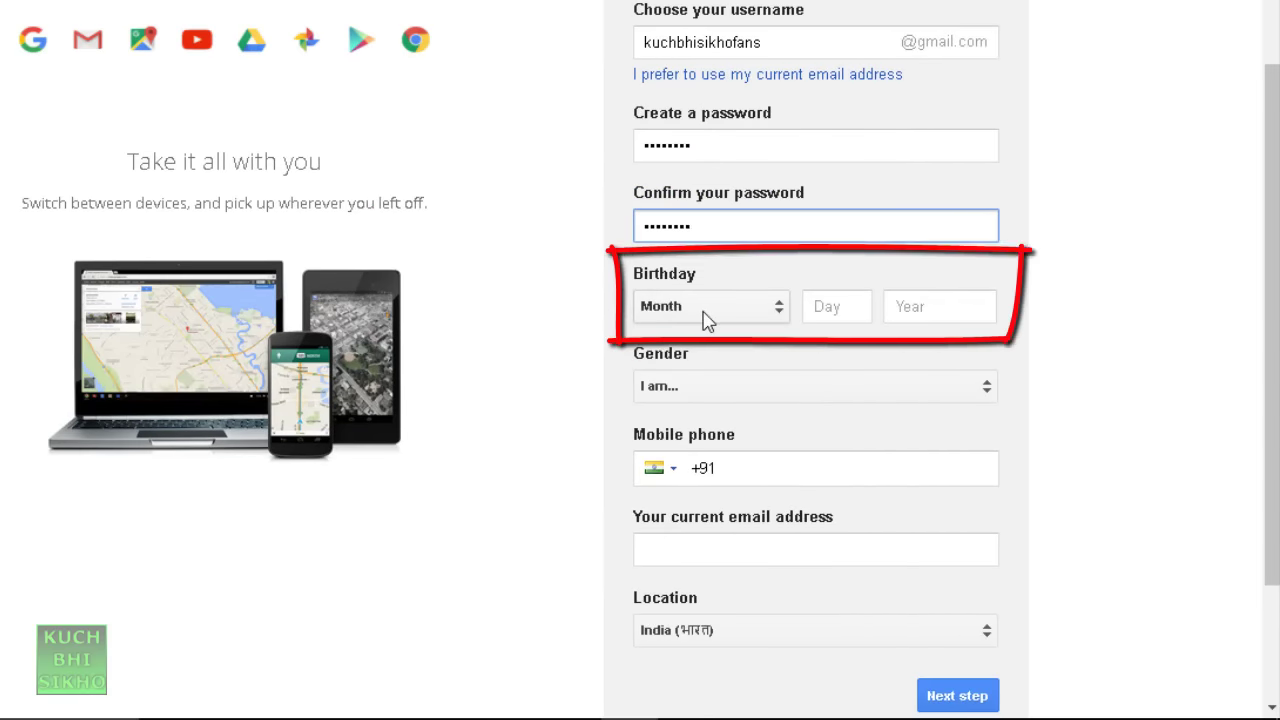
{"action": "left_click", "coordinate": [704, 310]}
{"action": "left_click", "coordinate": [707, 308]}
{"action": "left_click", "coordinate": [856, 306]}
{"action": "type", "text": "22"}
{"action": "left_click", "coordinate": [962, 313]}
{"action": "type", "text": "1996"}
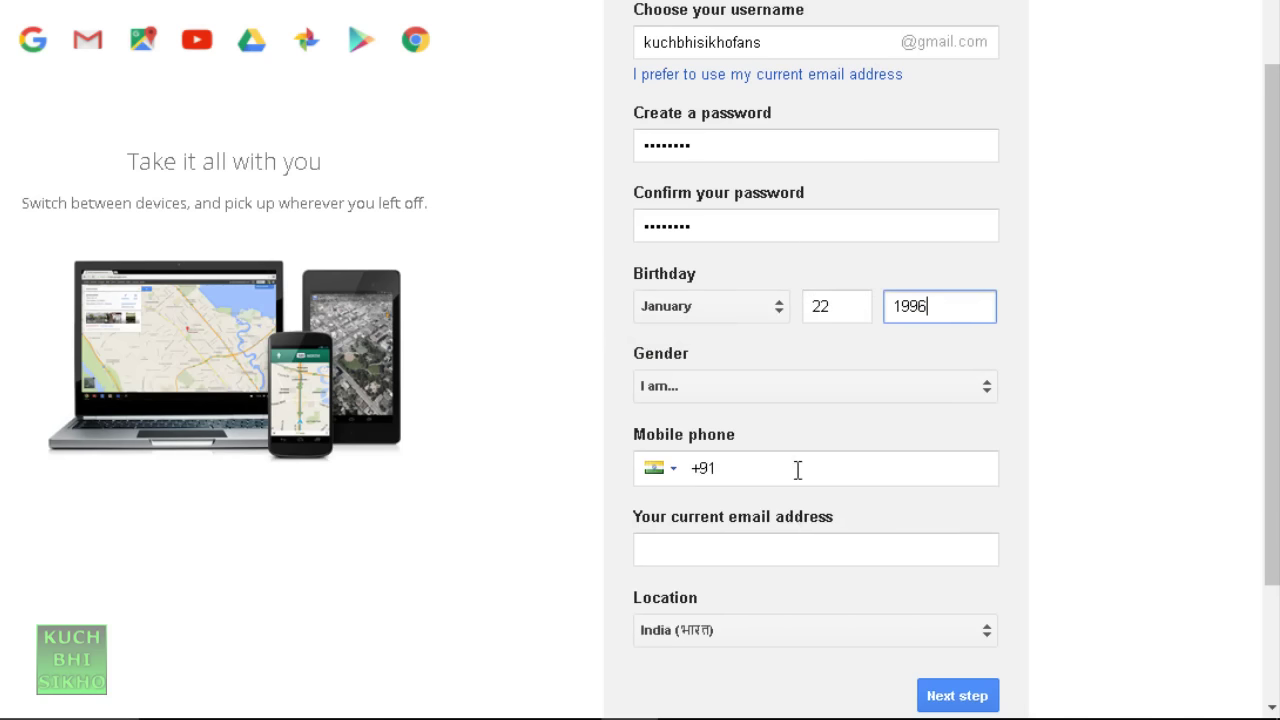
Step: Set the gender to Male
{"action": "left_click", "coordinate": [818, 384]}
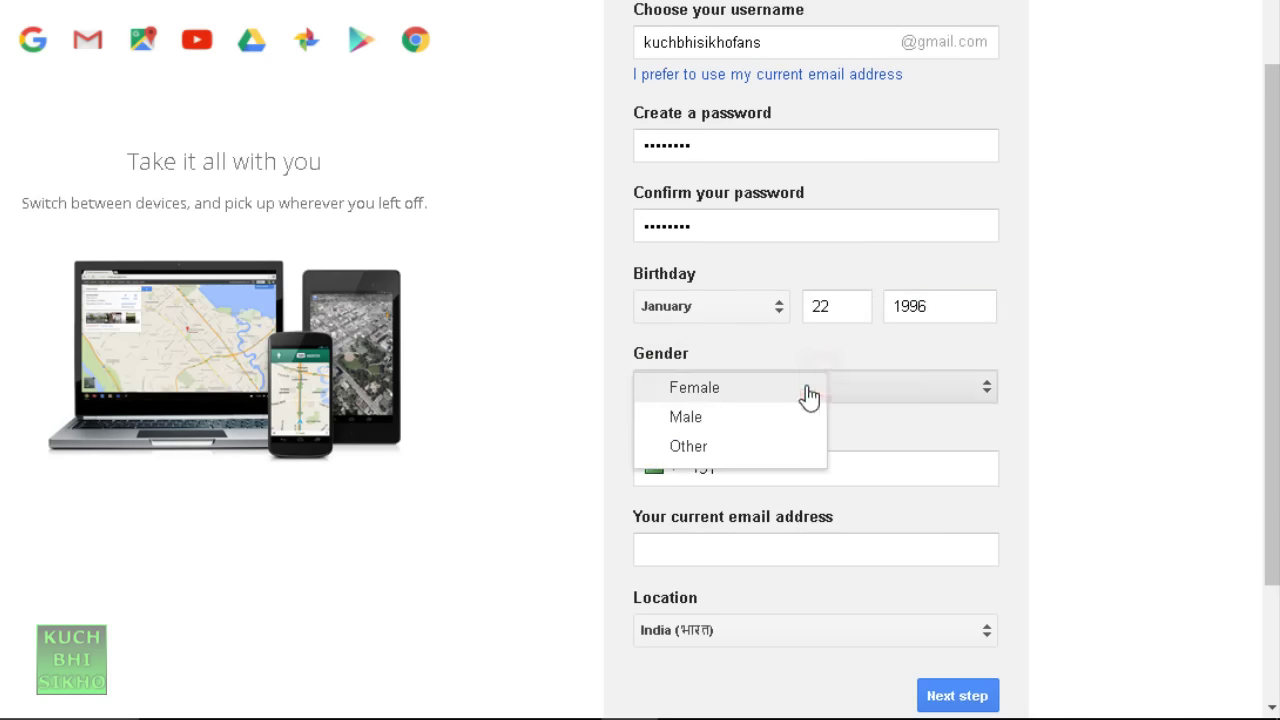
{"action": "left_click", "coordinate": [1170, 454]}
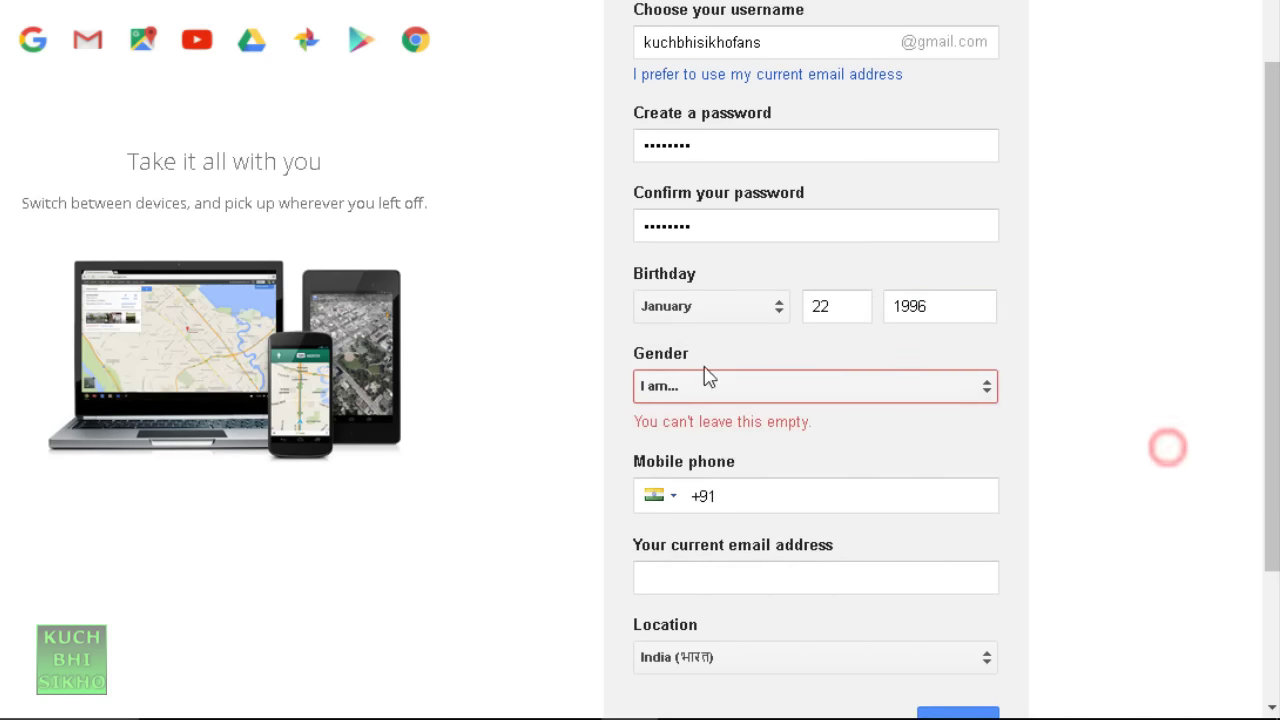
{"action": "left_click", "coordinate": [652, 386]}
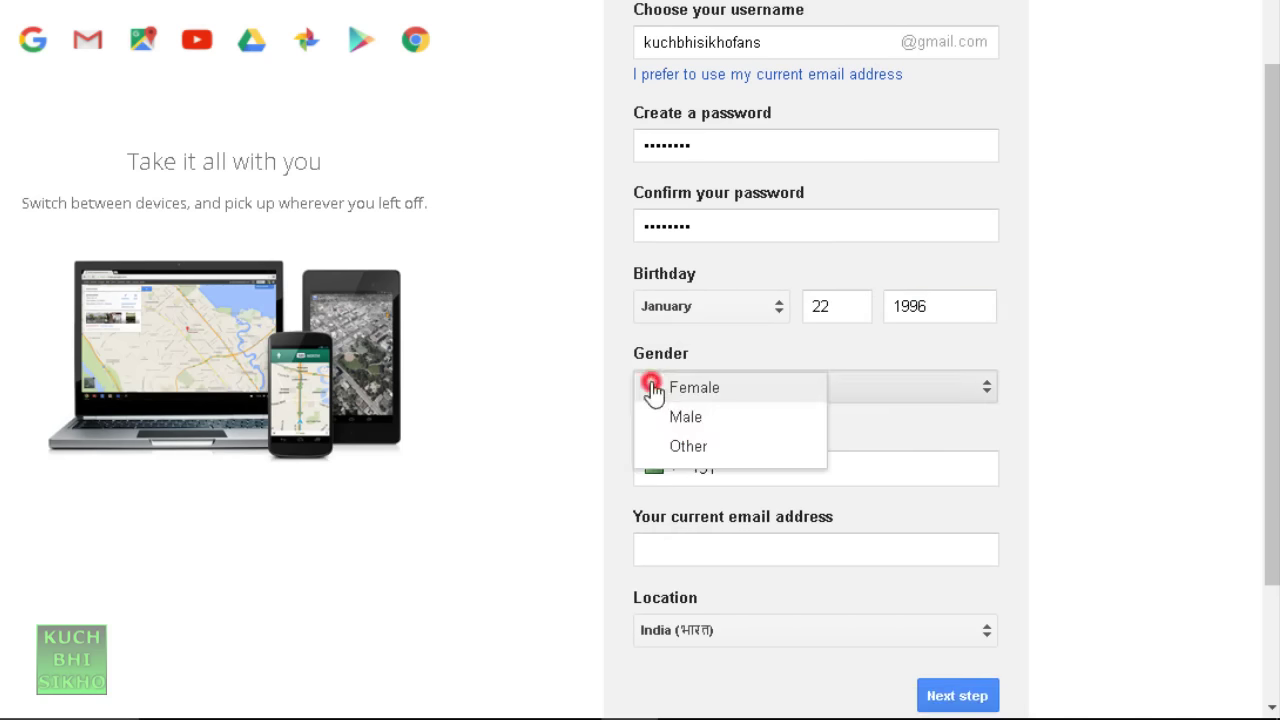
{"action": "left_click", "coordinate": [745, 420]}
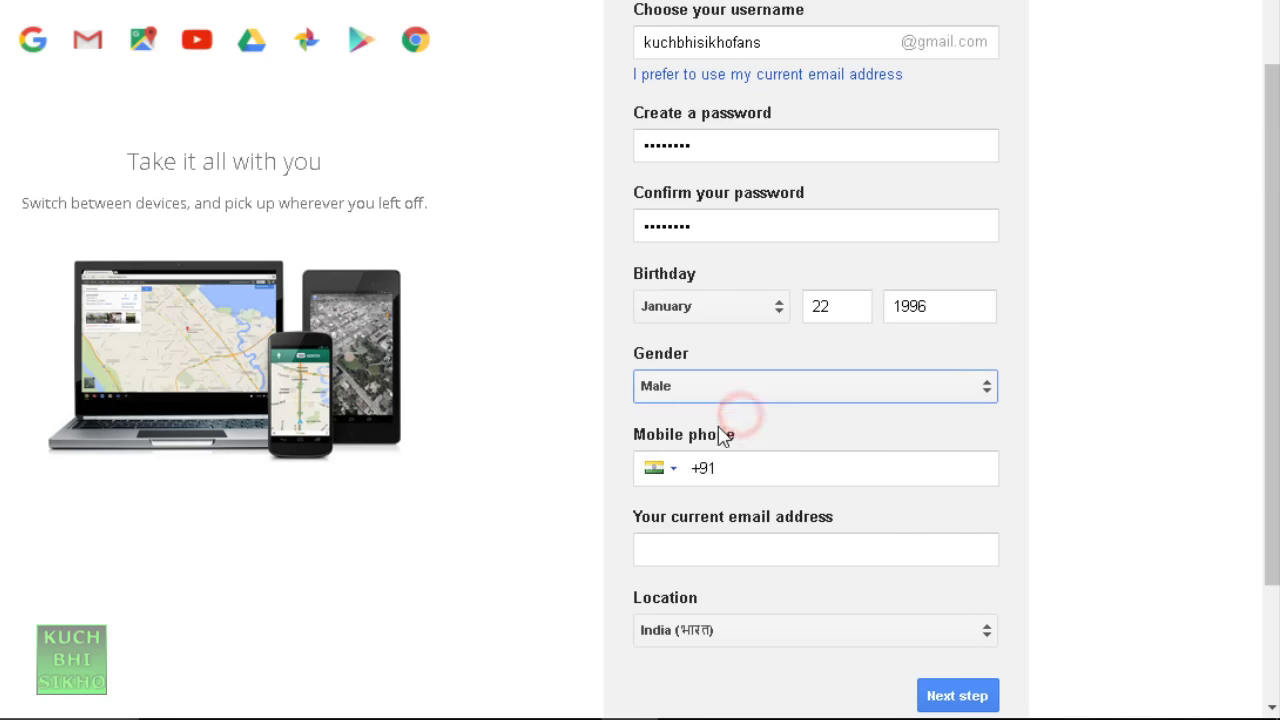
{"action": "scroll", "coordinate": [1171, 386], "scroll_direction": "down", "scroll_amount": 1}
{"action": "left_click", "coordinate": [863, 349]}
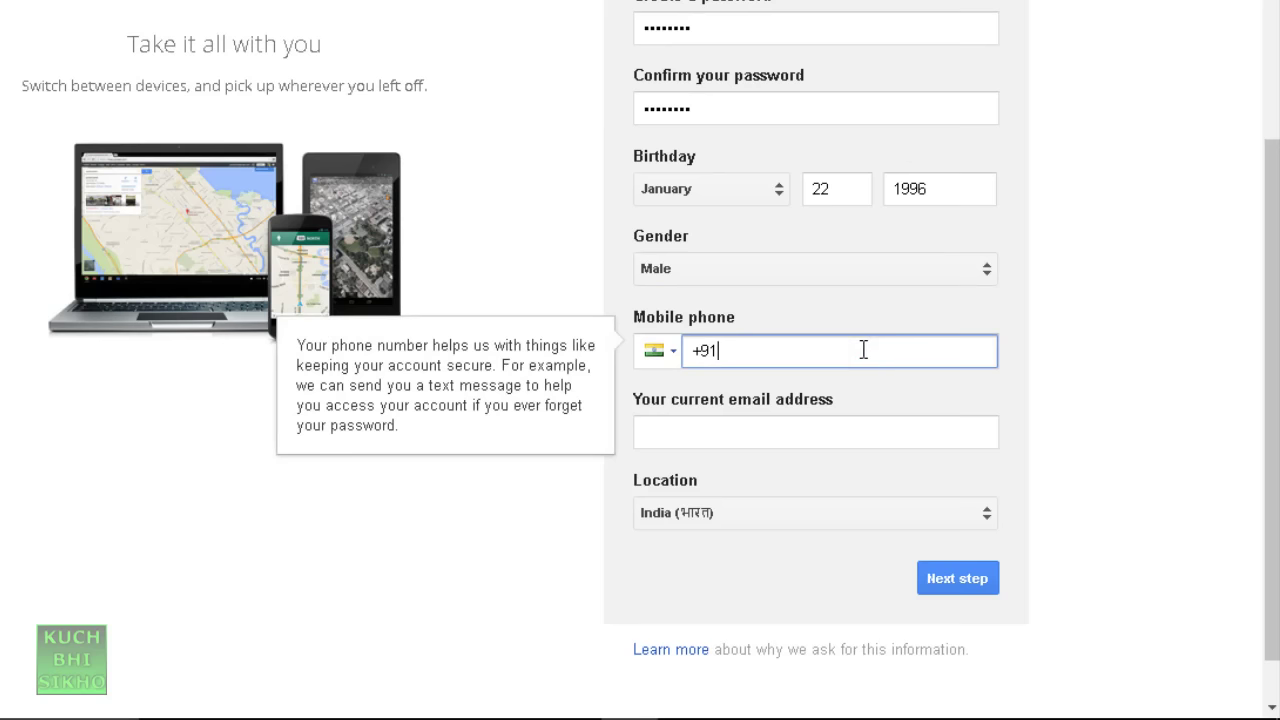
{"action": "left_click", "coordinate": [762, 425]}
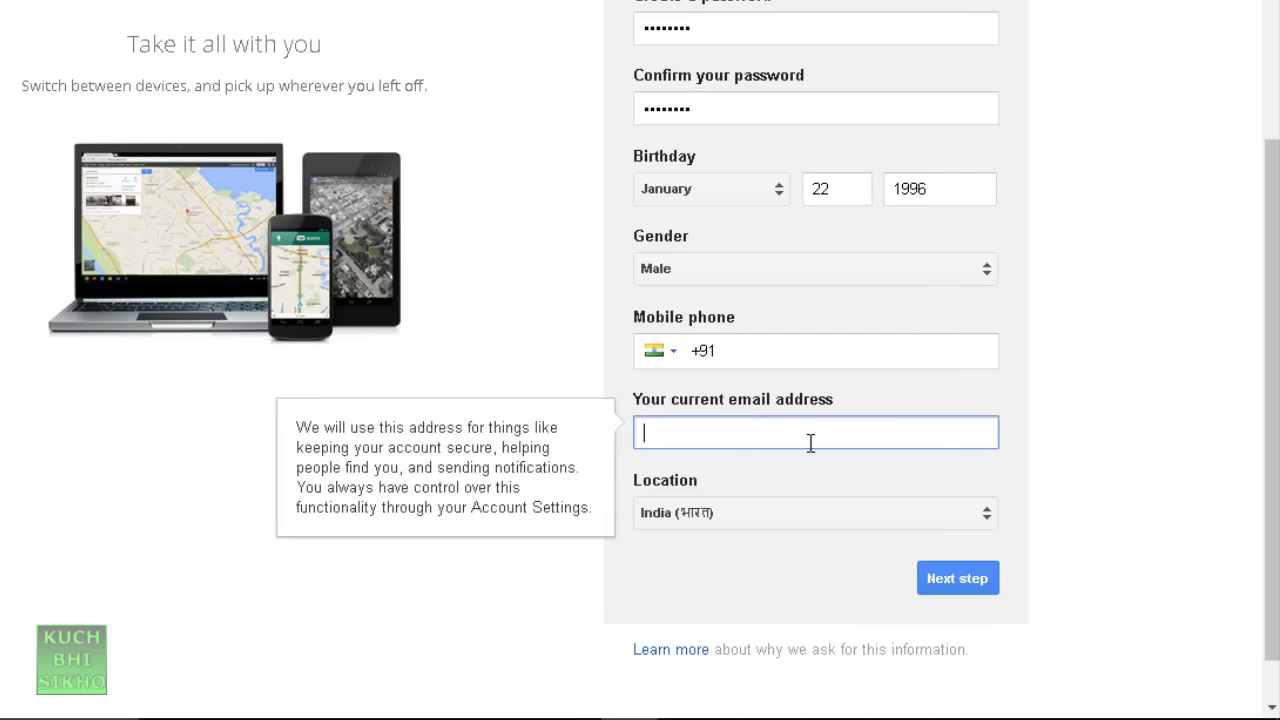
{"action": "left_click", "coordinate": [810, 443]}
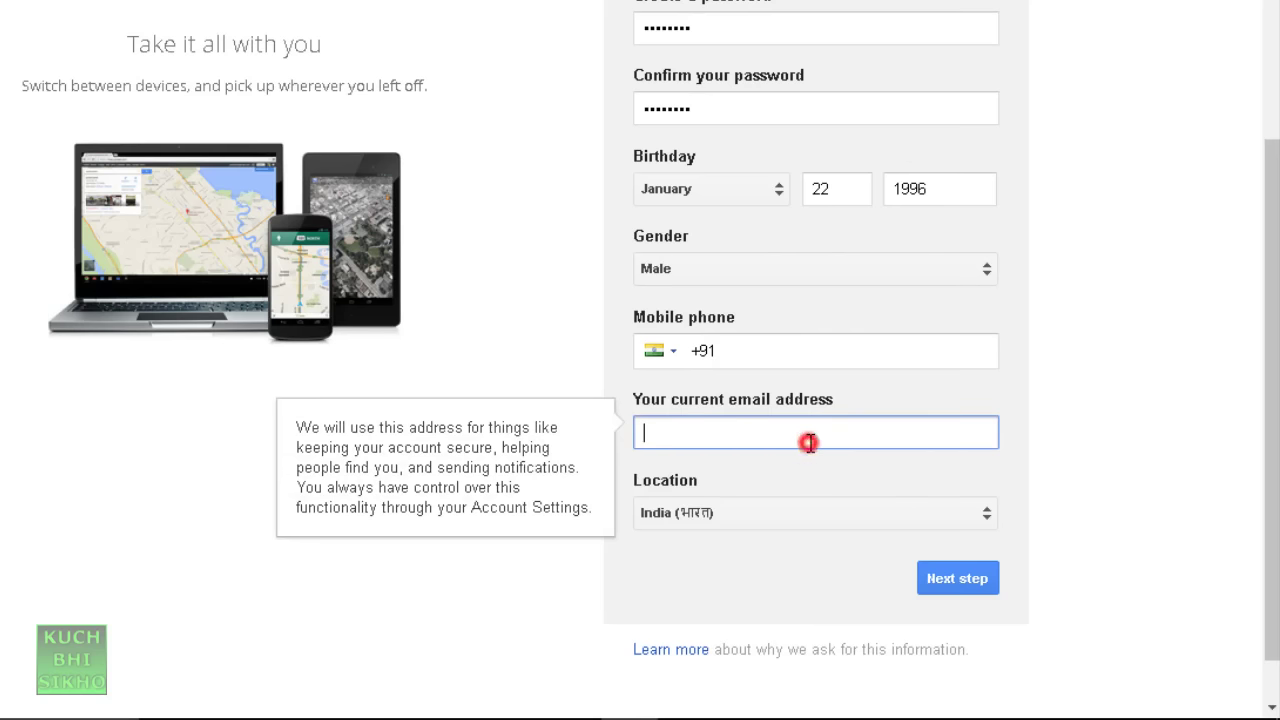
{"action": "left_click", "coordinate": [732, 432]}
{"action": "left_click", "coordinate": [1087, 375]}
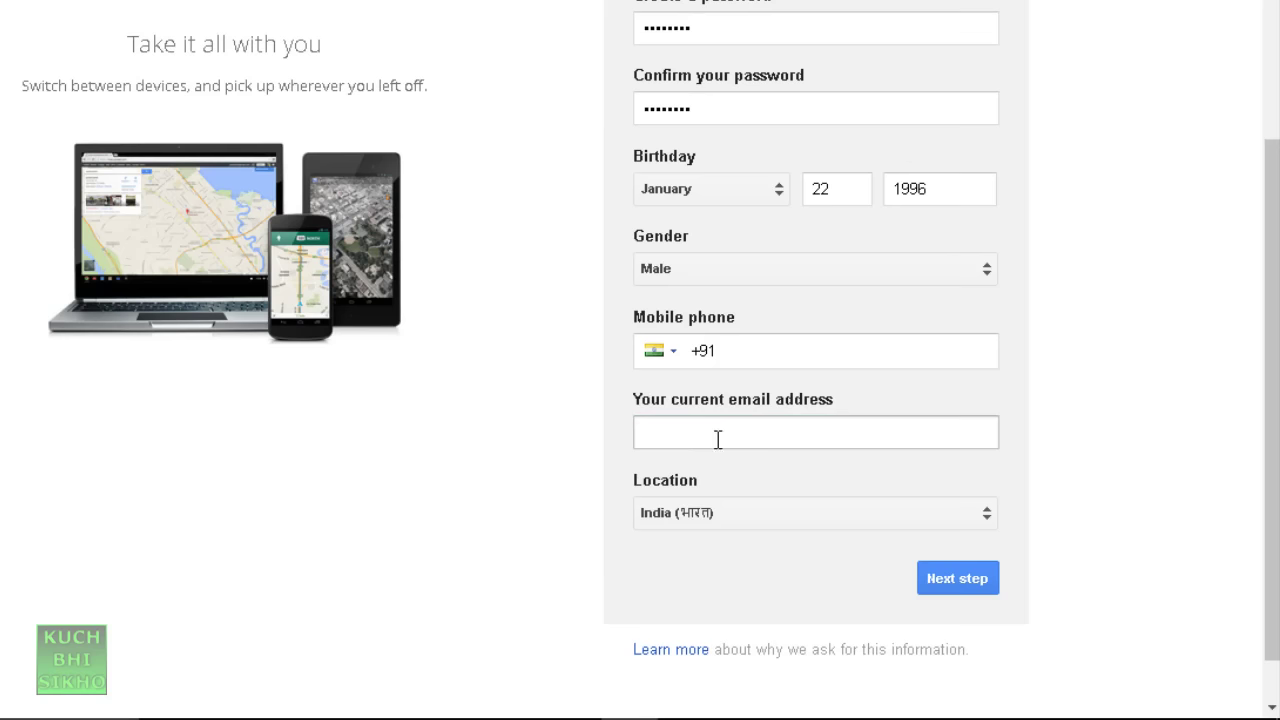
{"action": "left_click", "coordinate": [779, 350]}
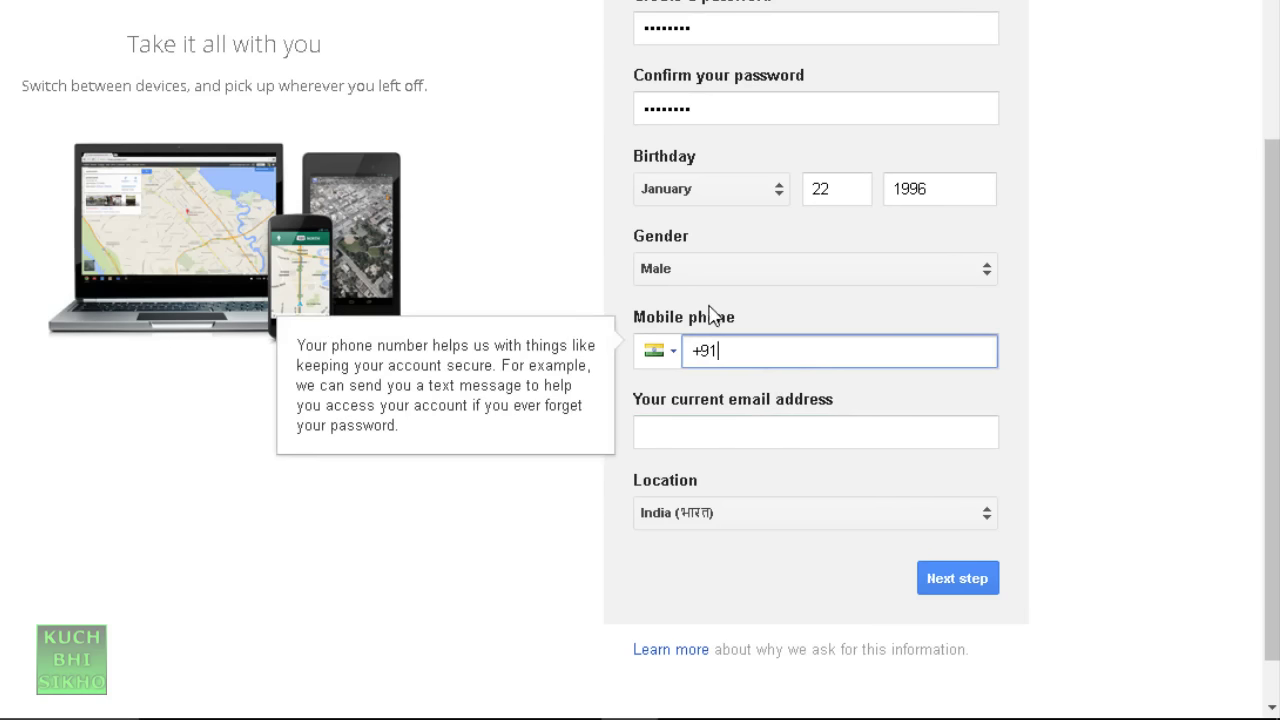
{"action": "left_click", "coordinate": [775, 357]}
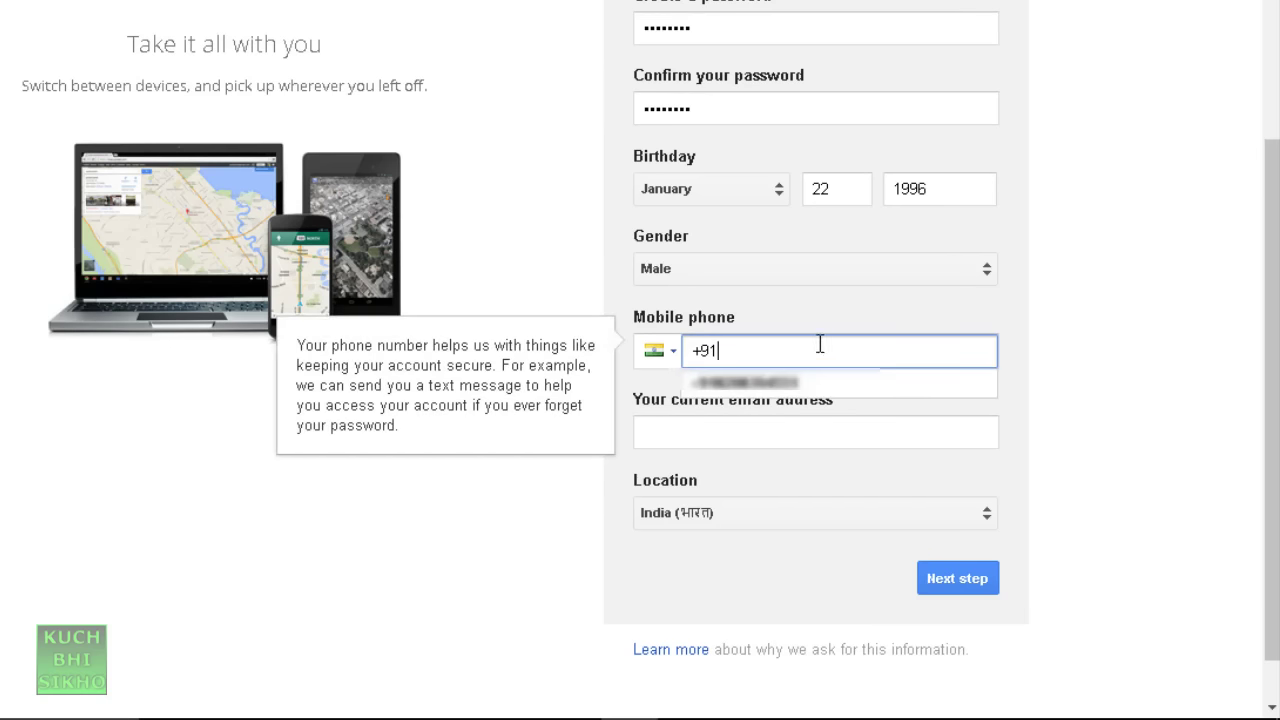
{"action": "left_click", "coordinate": [1131, 352]}
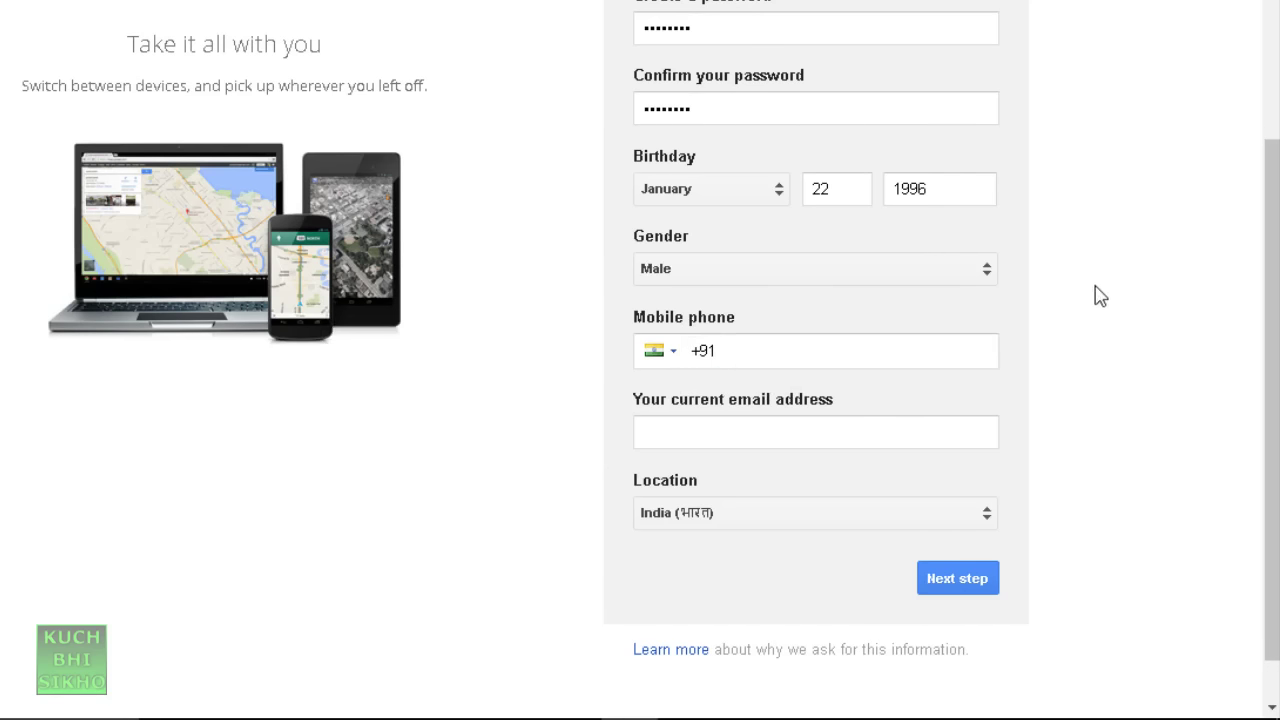
{"action": "left_click", "coordinate": [800, 355]}
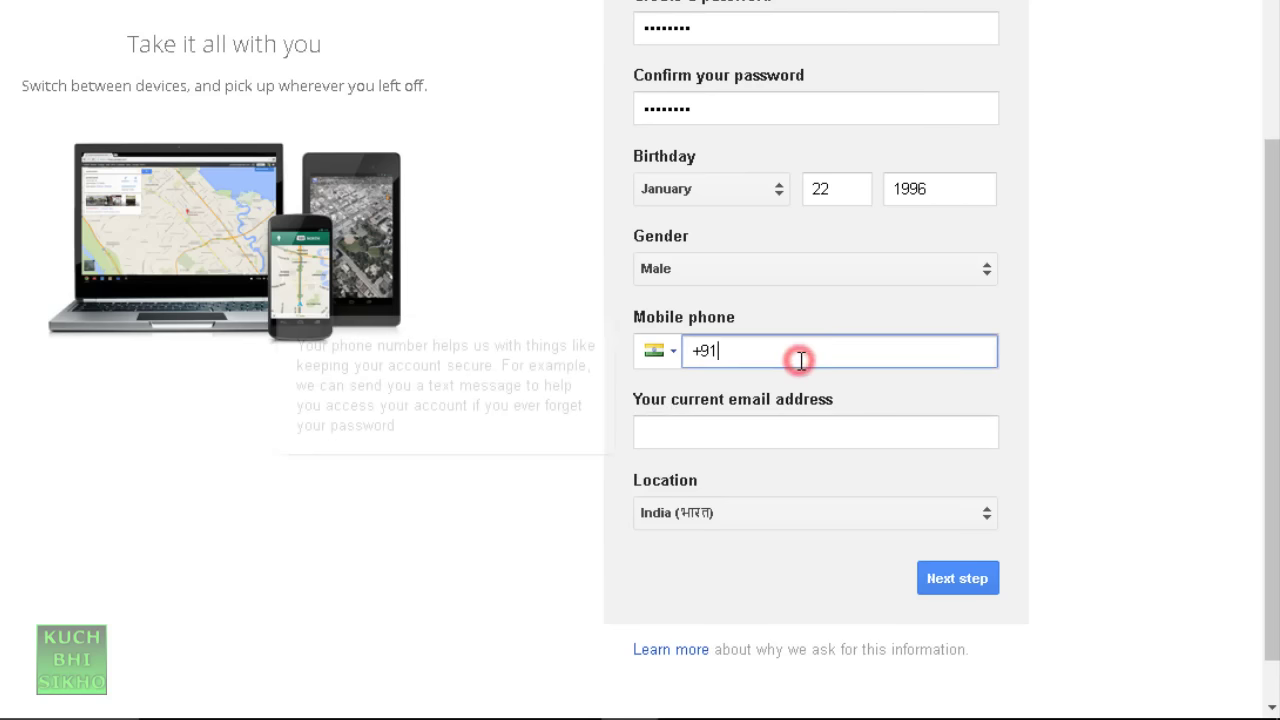
{"action": "left_click", "coordinate": [1090, 322]}
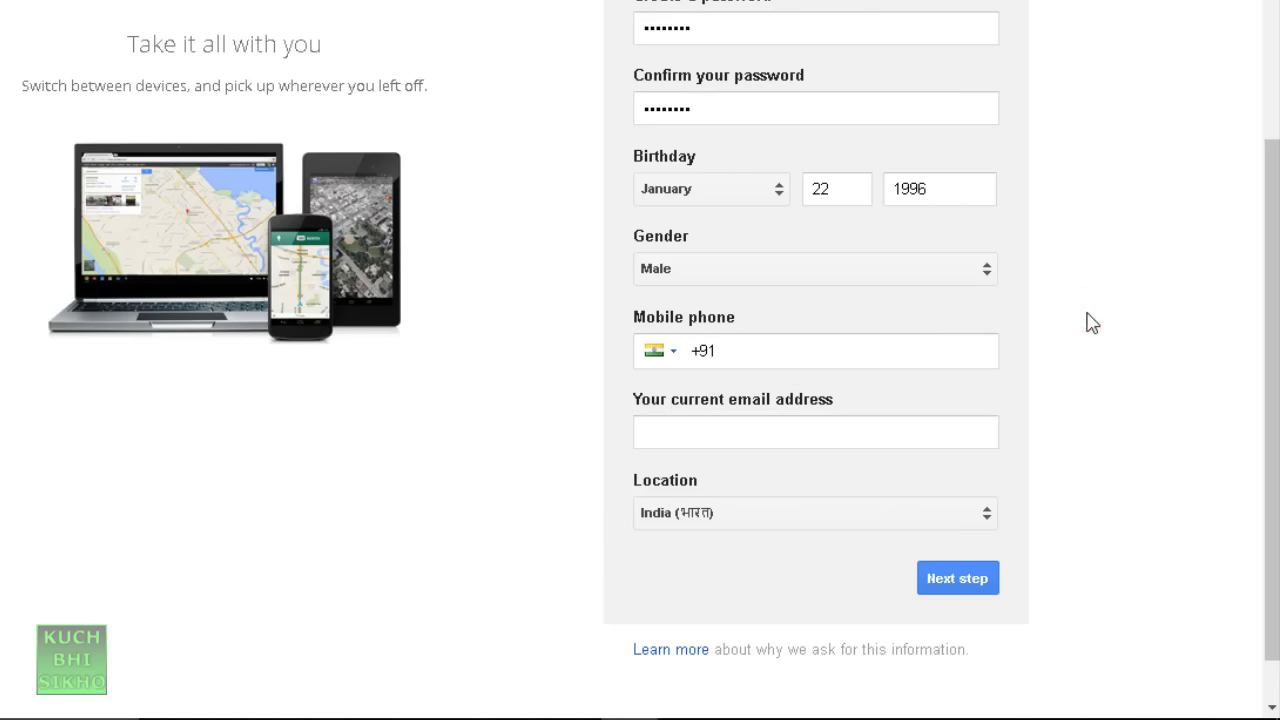
{"action": "scroll", "coordinate": [1090, 322], "scroll_direction": "down", "scroll_amount": 1}
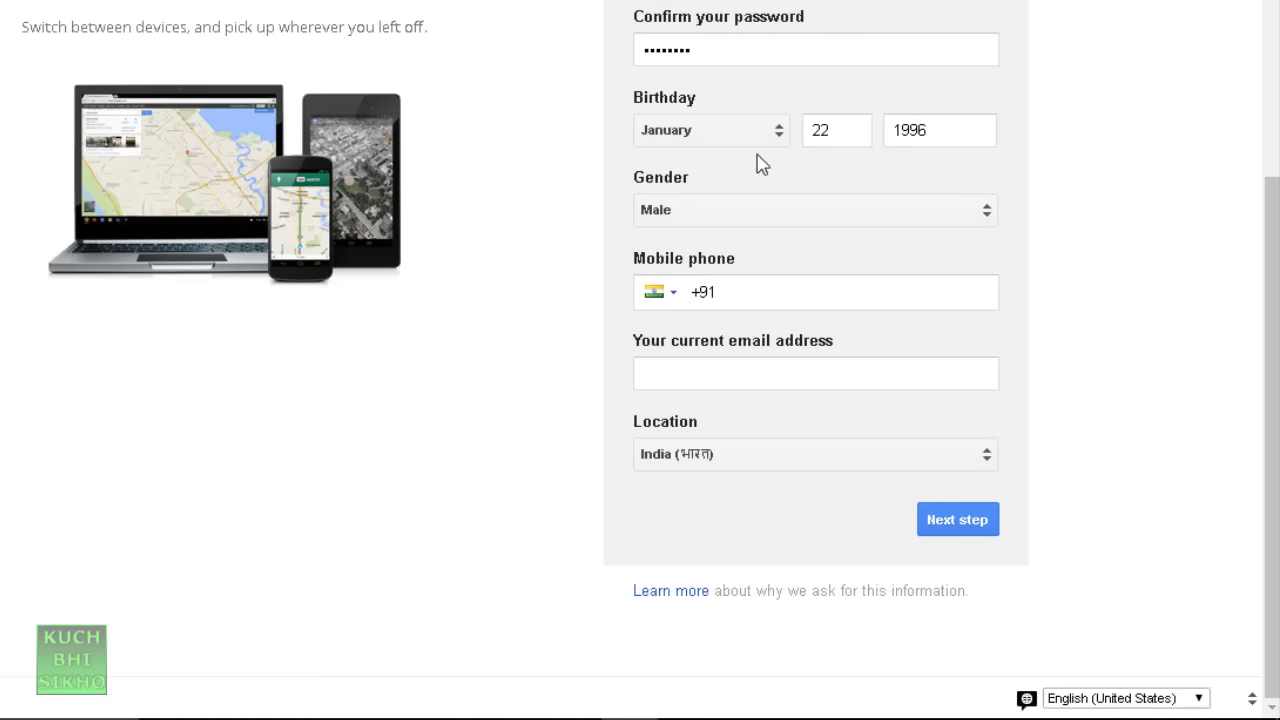
{"action": "left_click", "coordinate": [808, 287]}
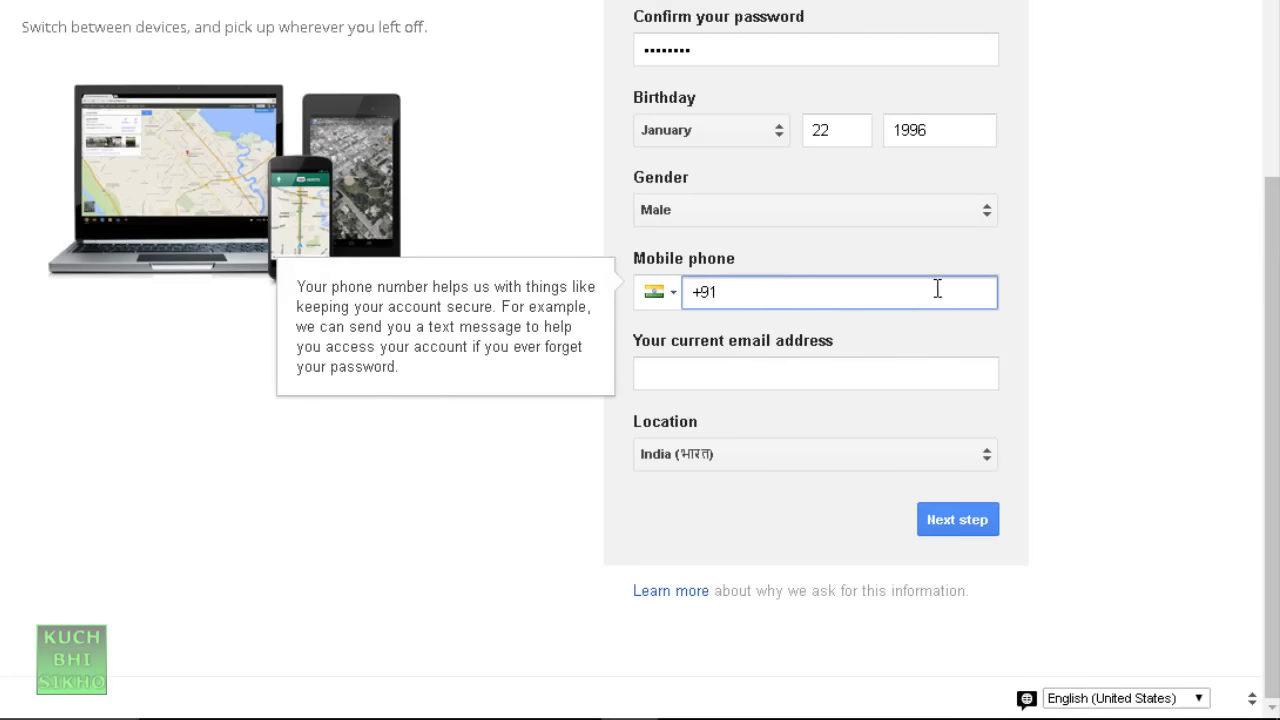
{"action": "left_click", "coordinate": [1100, 284]}
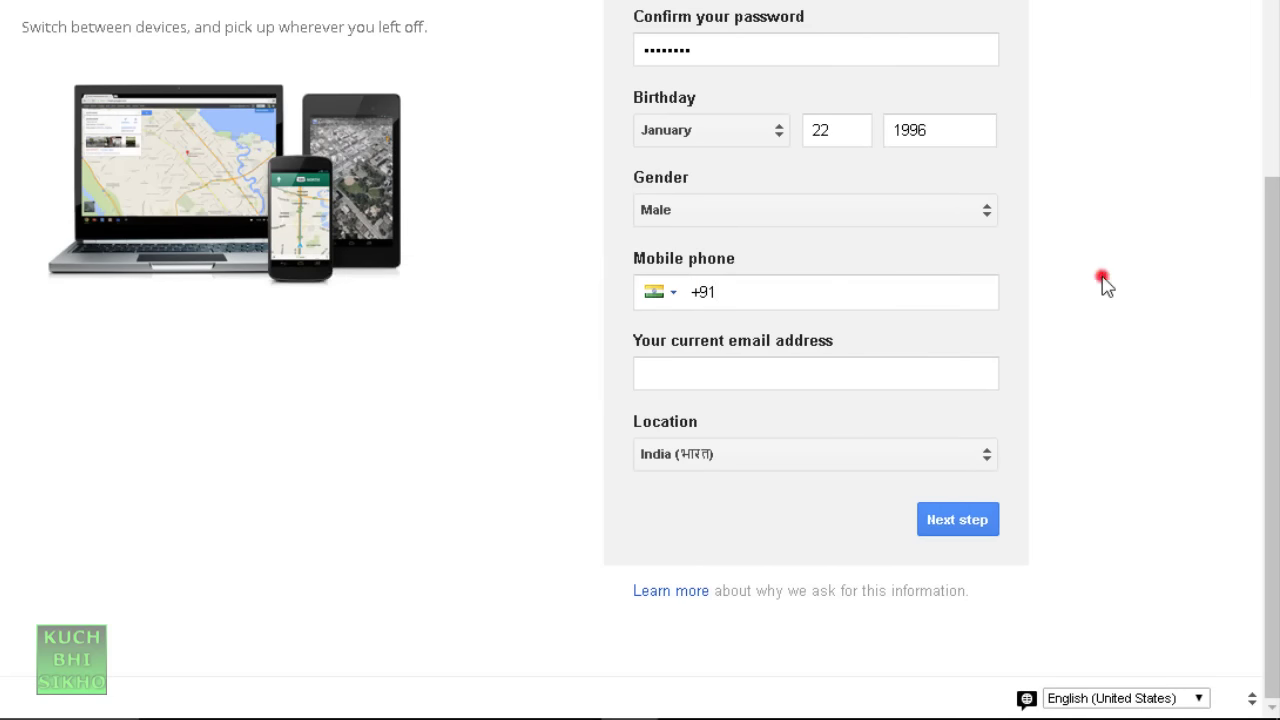
{"action": "left_click", "coordinate": [845, 296]}
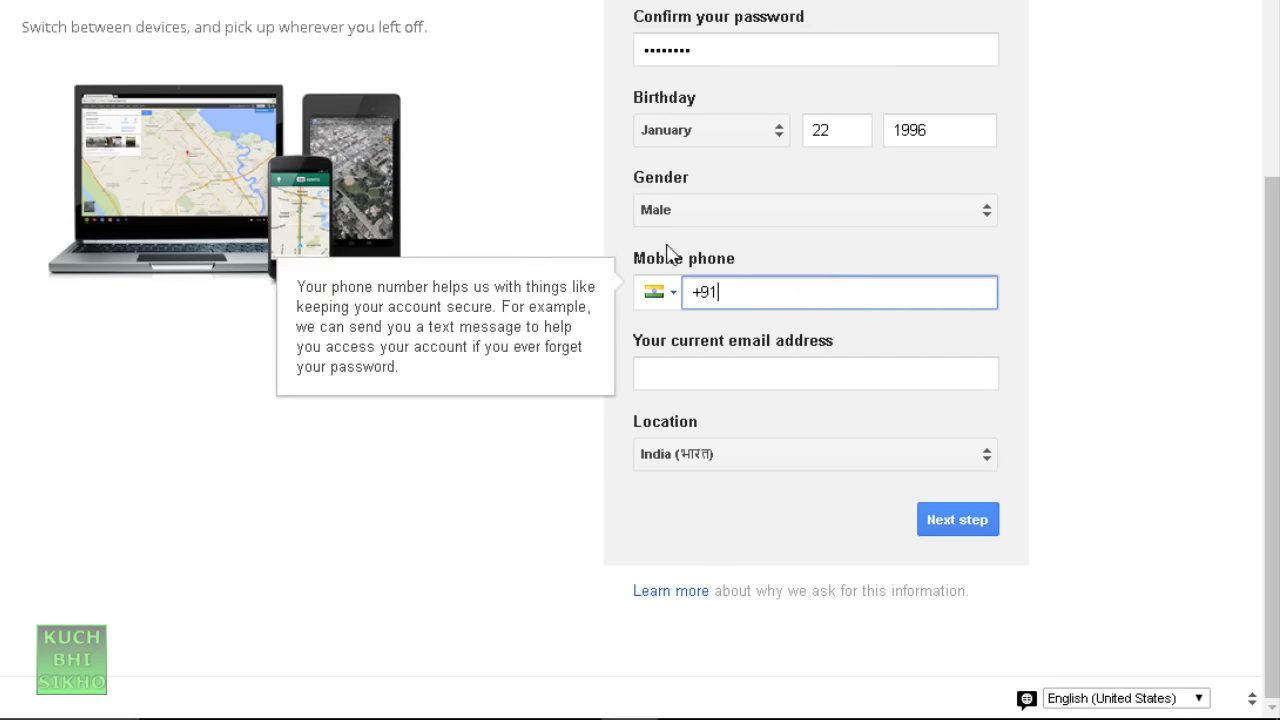
{"action": "left_click", "coordinate": [562, 180]}
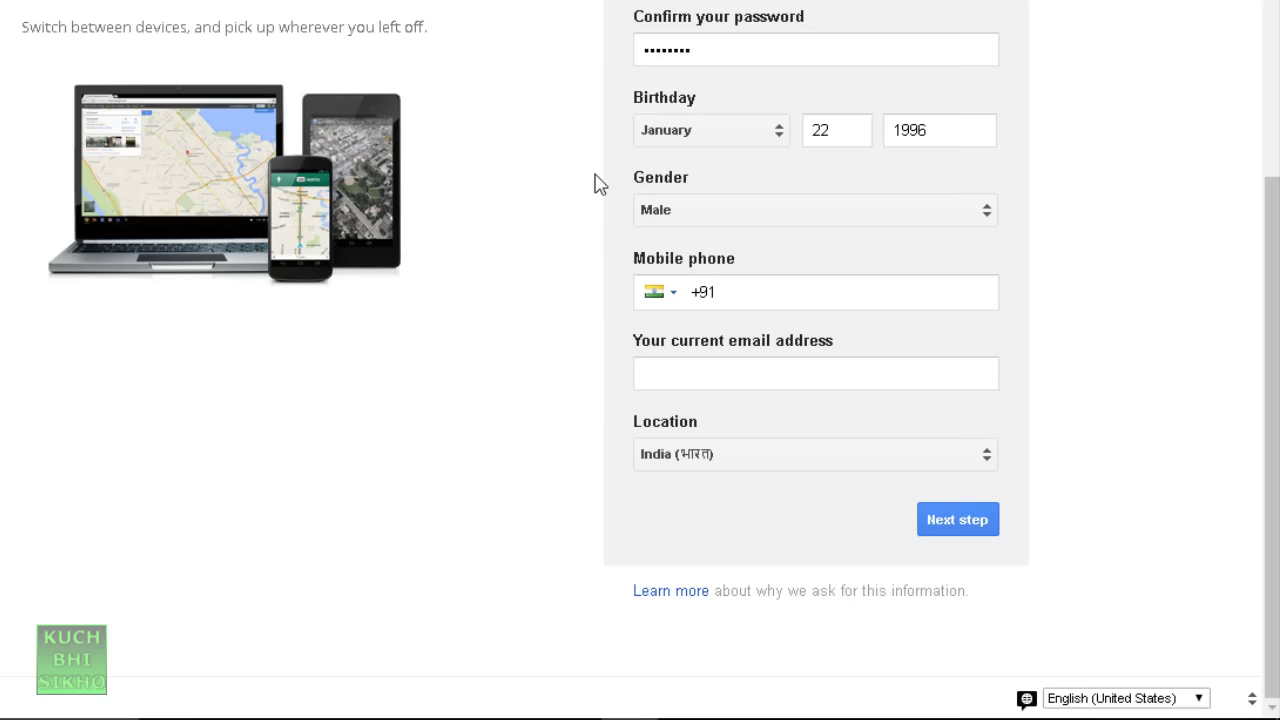
{"action": "left_click", "coordinate": [740, 374]}
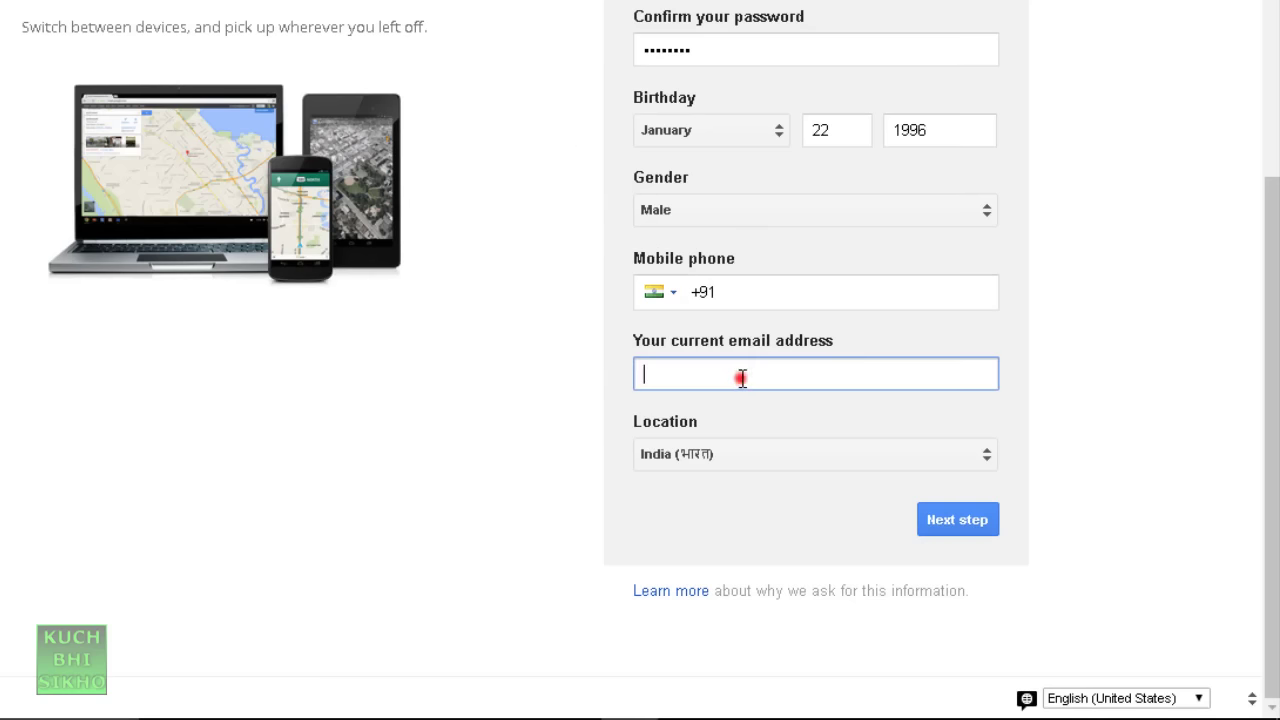
{"action": "left_click", "coordinate": [1109, 293]}
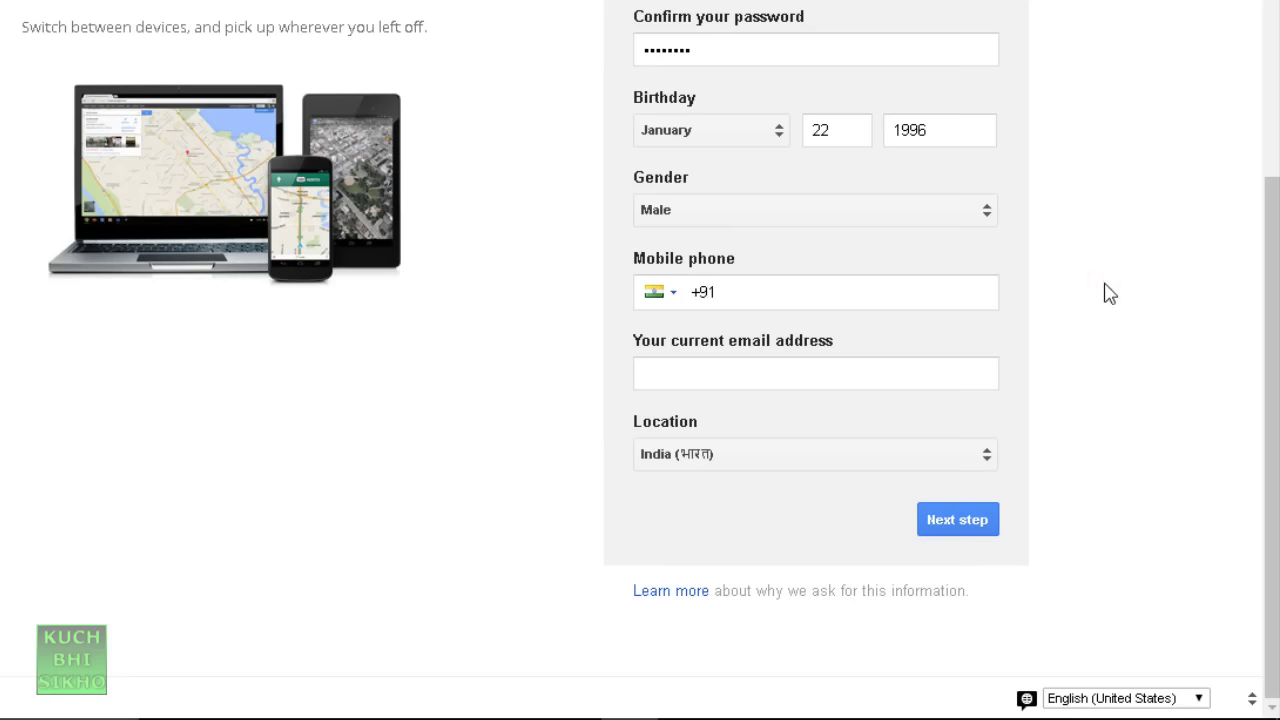
{"action": "left_click", "coordinate": [801, 290]}
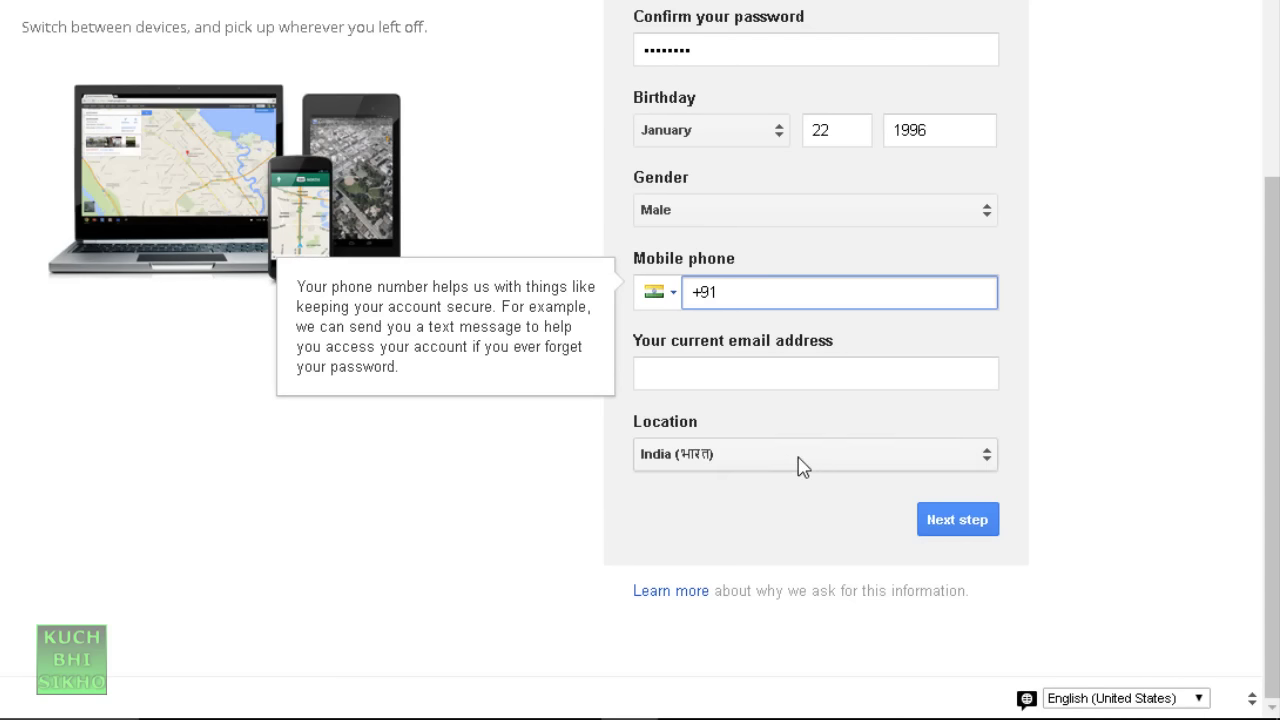
{"action": "left_click", "coordinate": [700, 462]}
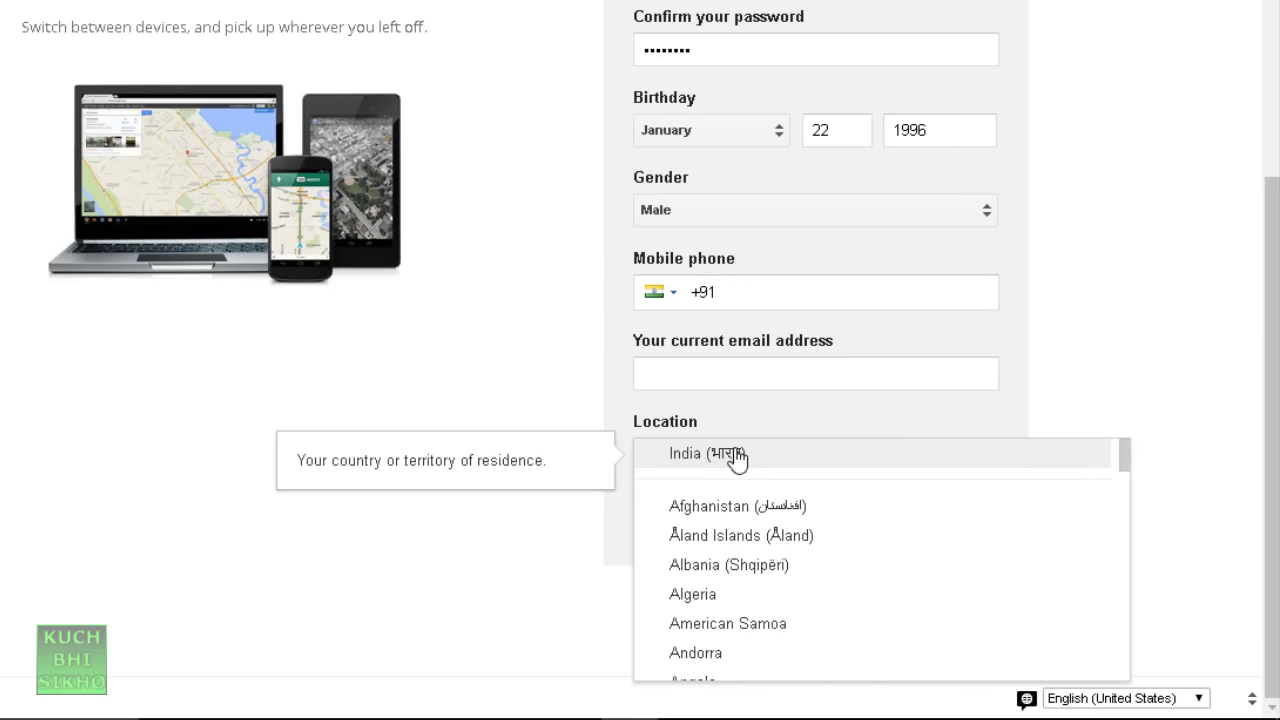
{"action": "left_click", "coordinate": [737, 455]}
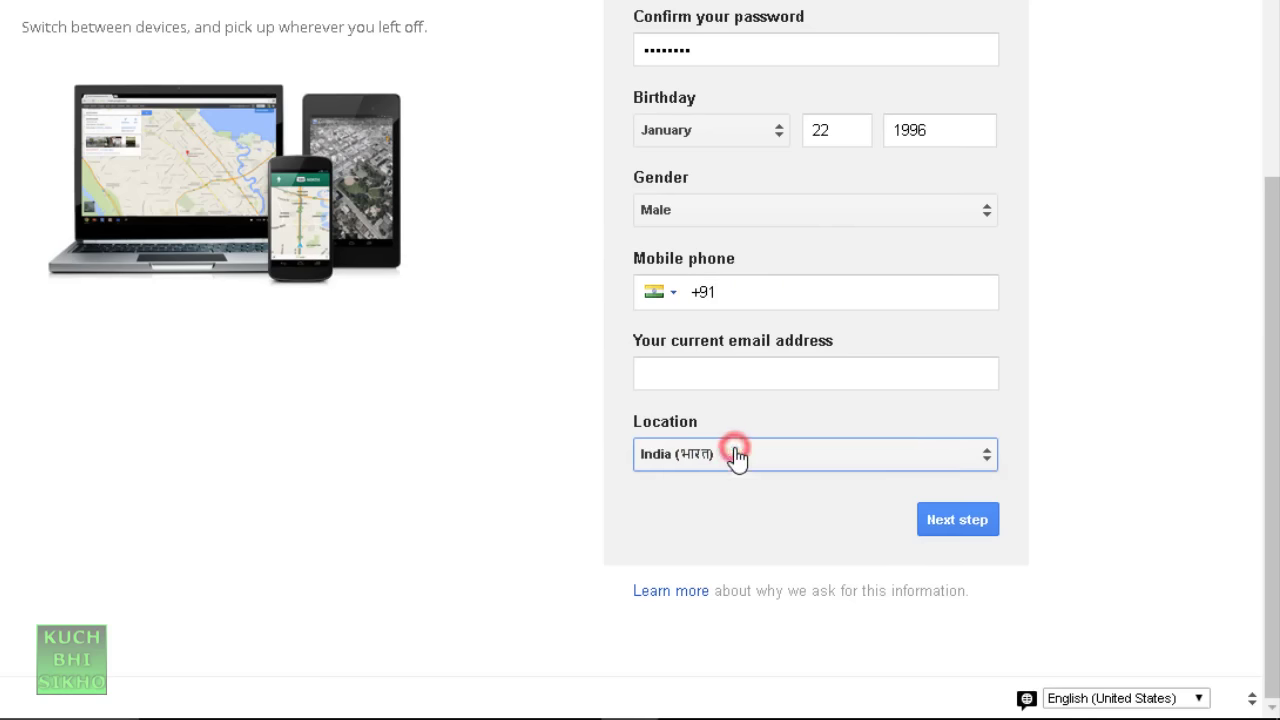
{"action": "left_click", "coordinate": [788, 457]}
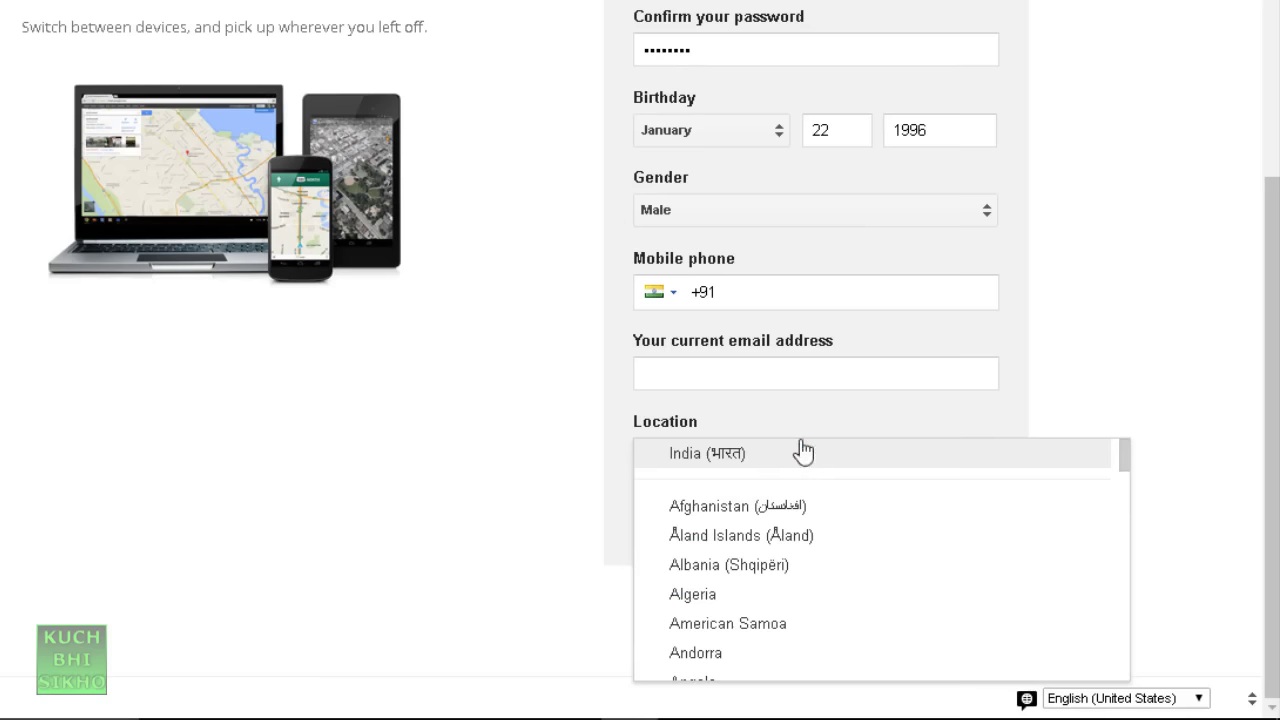
{"action": "left_click", "coordinate": [1122, 368]}
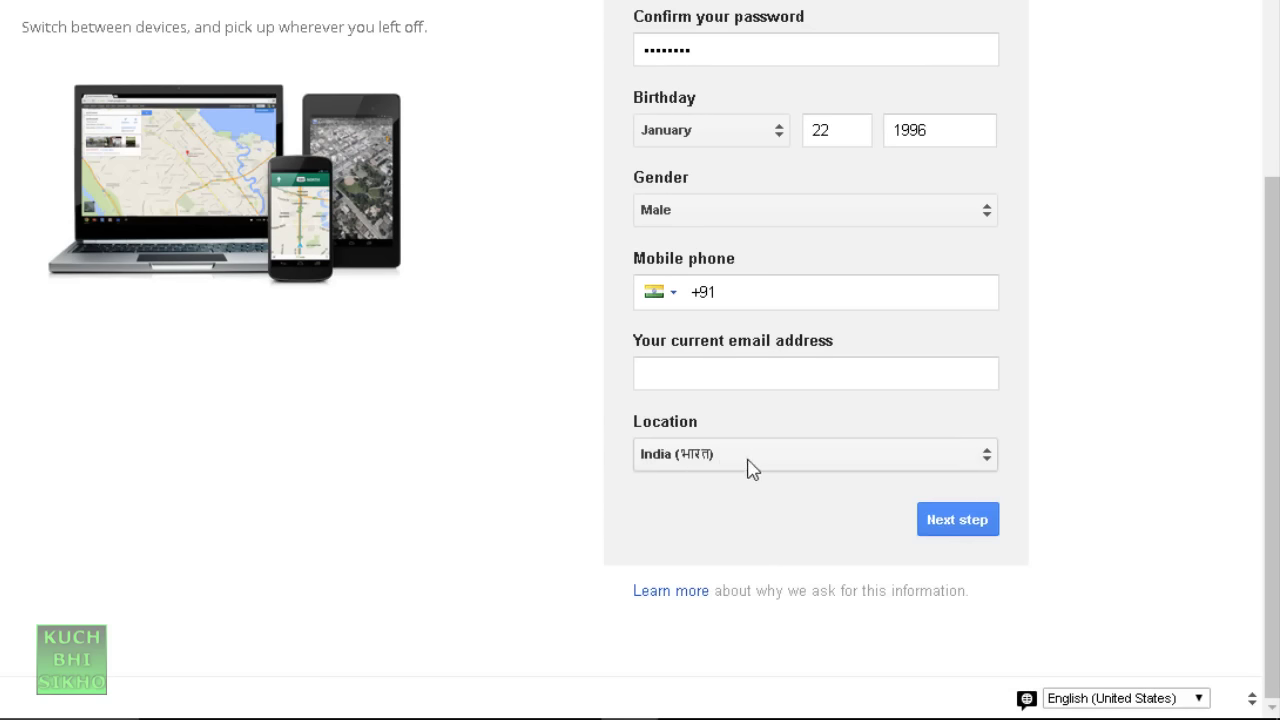
Step: Submit the form, read through Privacy and Terms, and choose I AGREE
{"action": "left_click", "coordinate": [965, 527]}
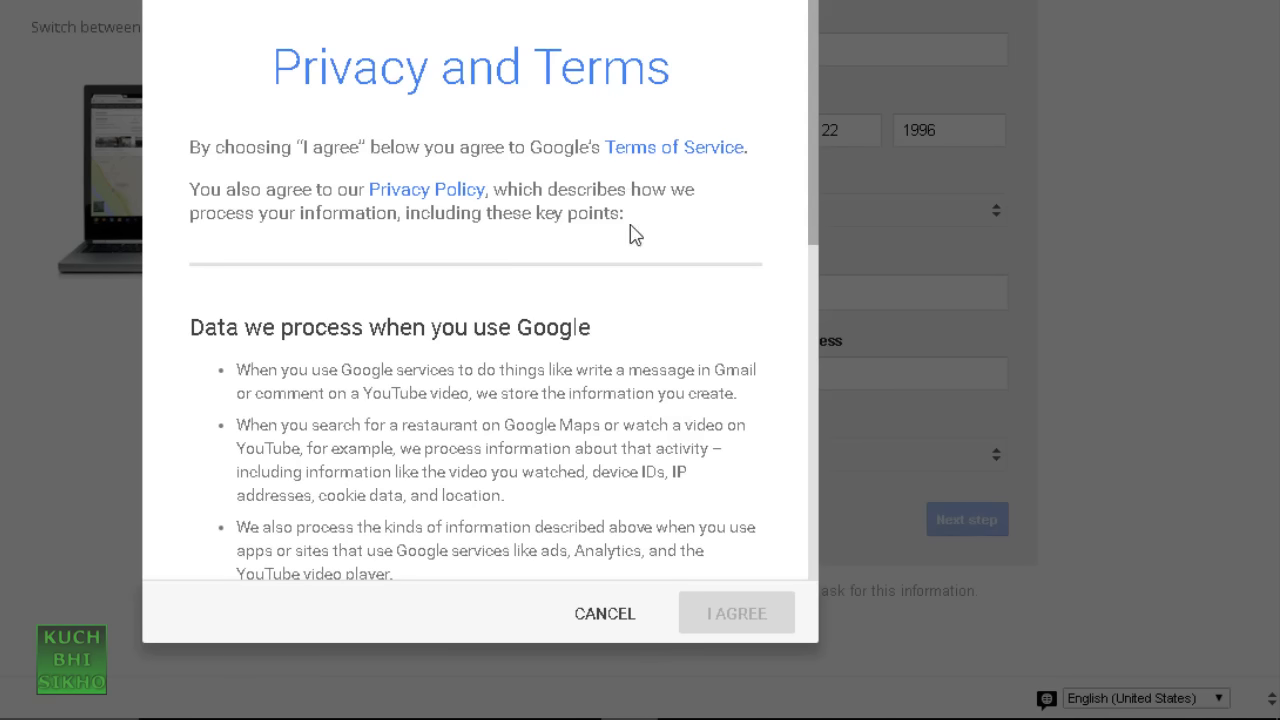
{"action": "scroll", "coordinate": [634, 266], "scroll_direction": "down", "scroll_amount": 4}
{"action": "scroll", "coordinate": [478, 232], "scroll_direction": "down", "scroll_amount": 2}
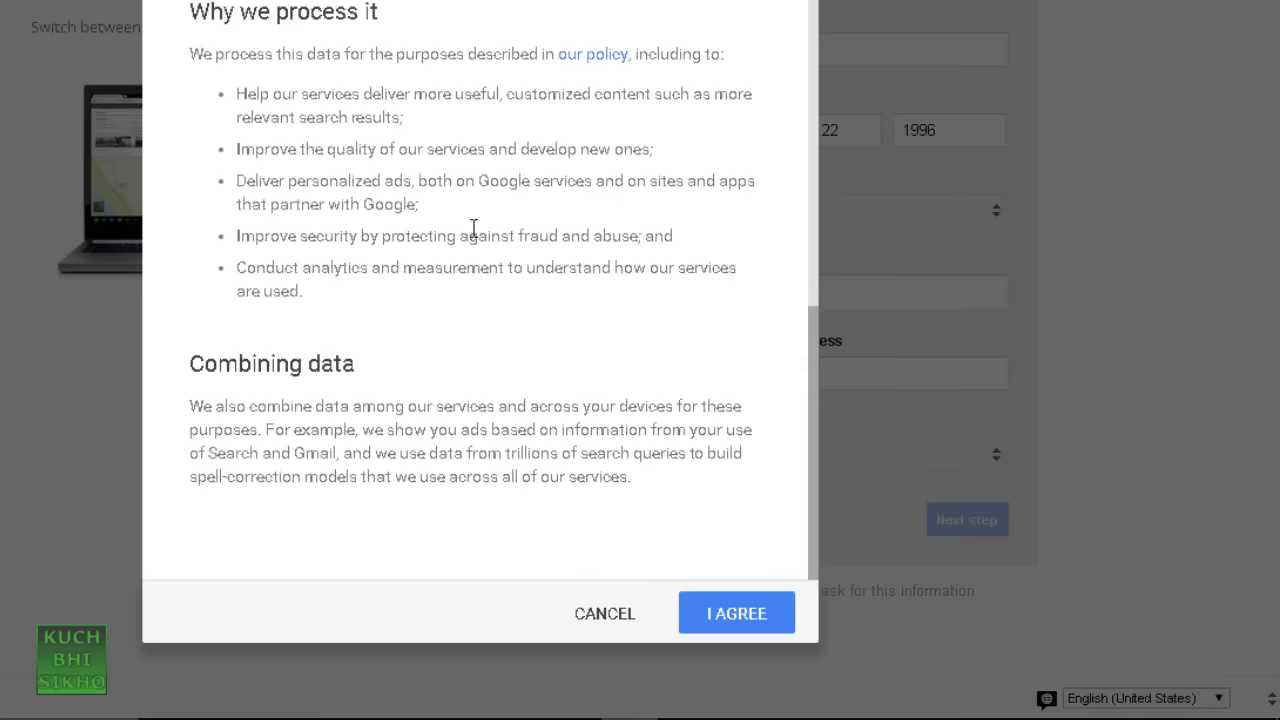
{"action": "scroll", "coordinate": [517, 206], "scroll_direction": "up", "scroll_amount": 5}
{"action": "scroll", "coordinate": [517, 206], "scroll_direction": "down", "scroll_amount": 5}
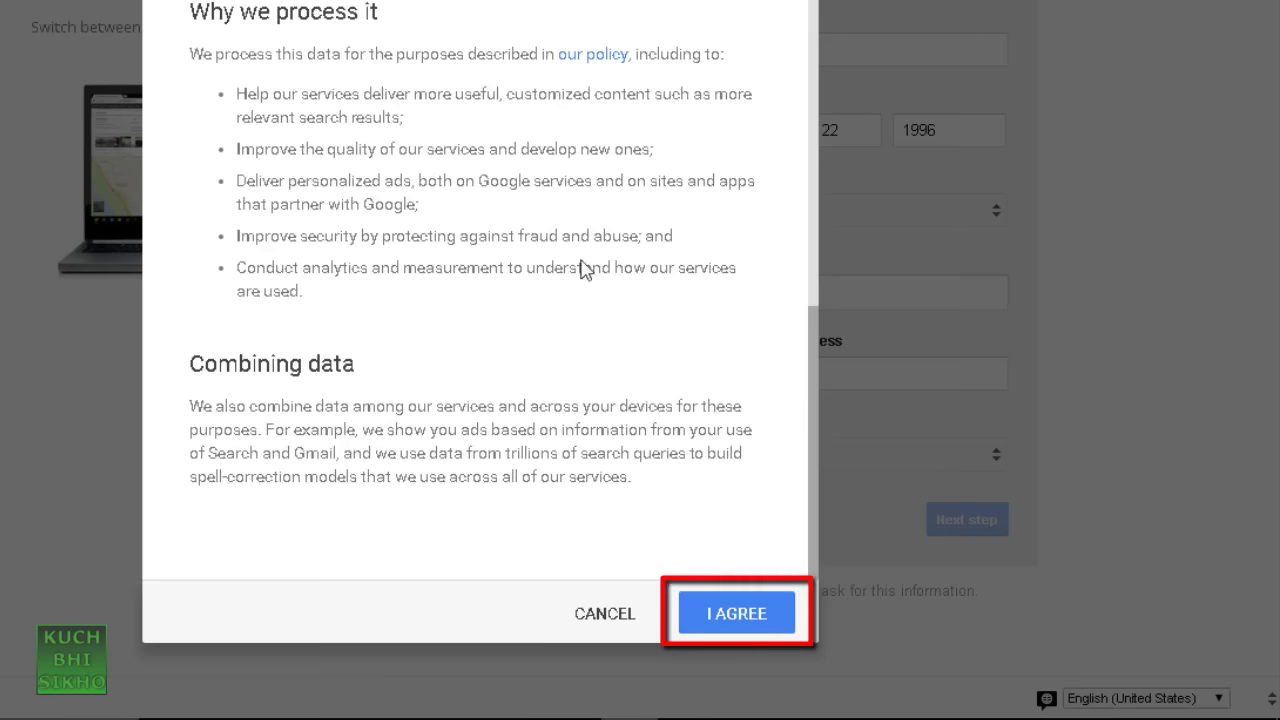
{"action": "left_click", "coordinate": [735, 618]}
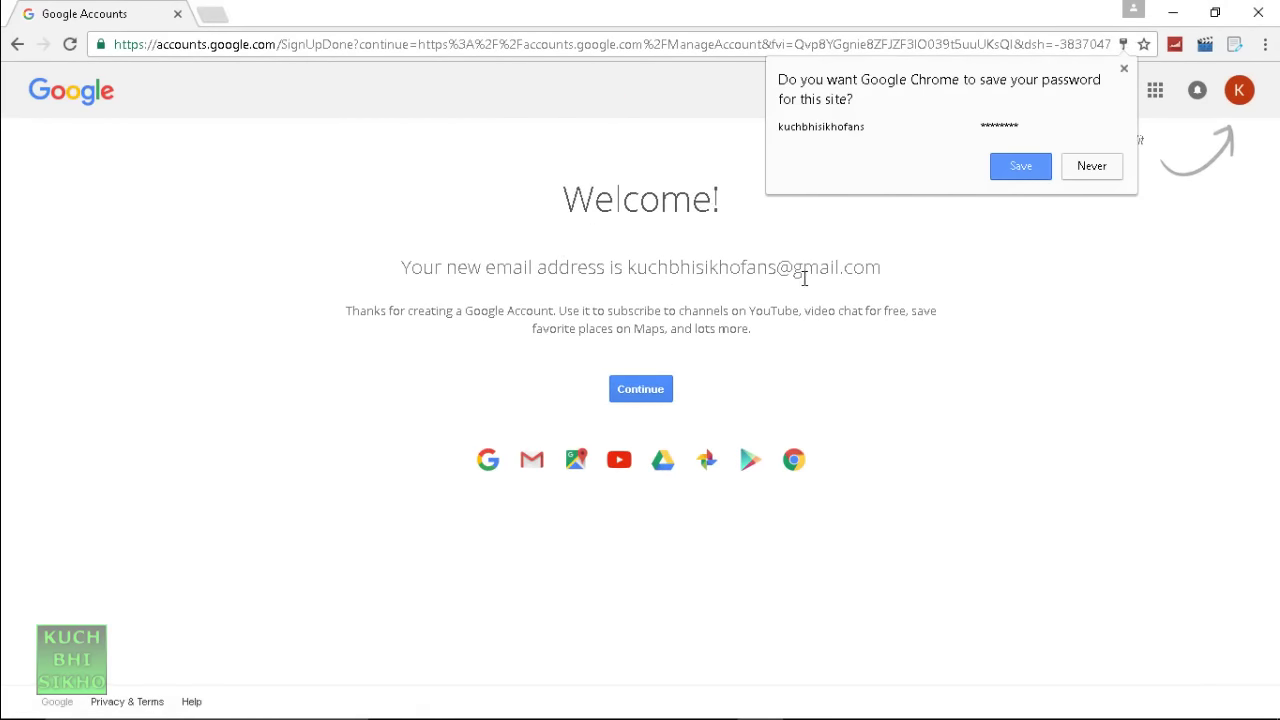
Step: Highlight the new Gmail address on the Welcome page, then move on
{"action": "left_click_drag", "start_coordinate": [893, 272], "coordinate": [637, 263]}
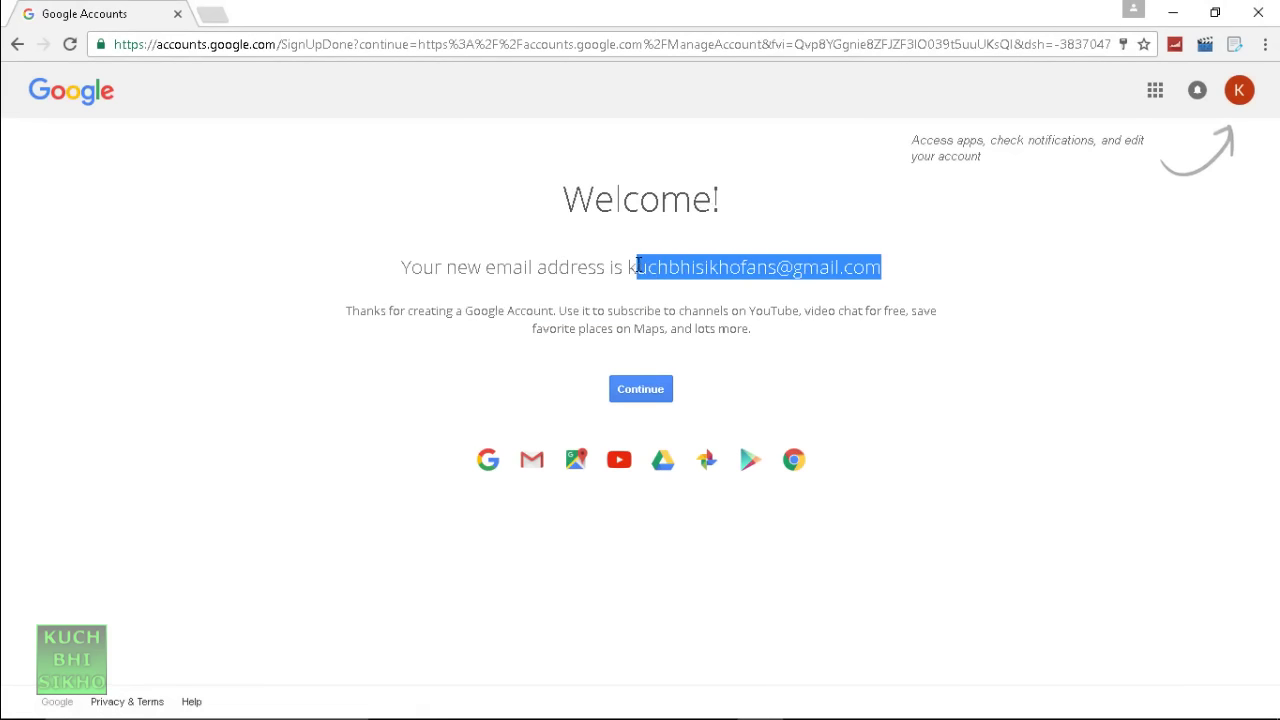
{"action": "left_click", "coordinate": [878, 267]}
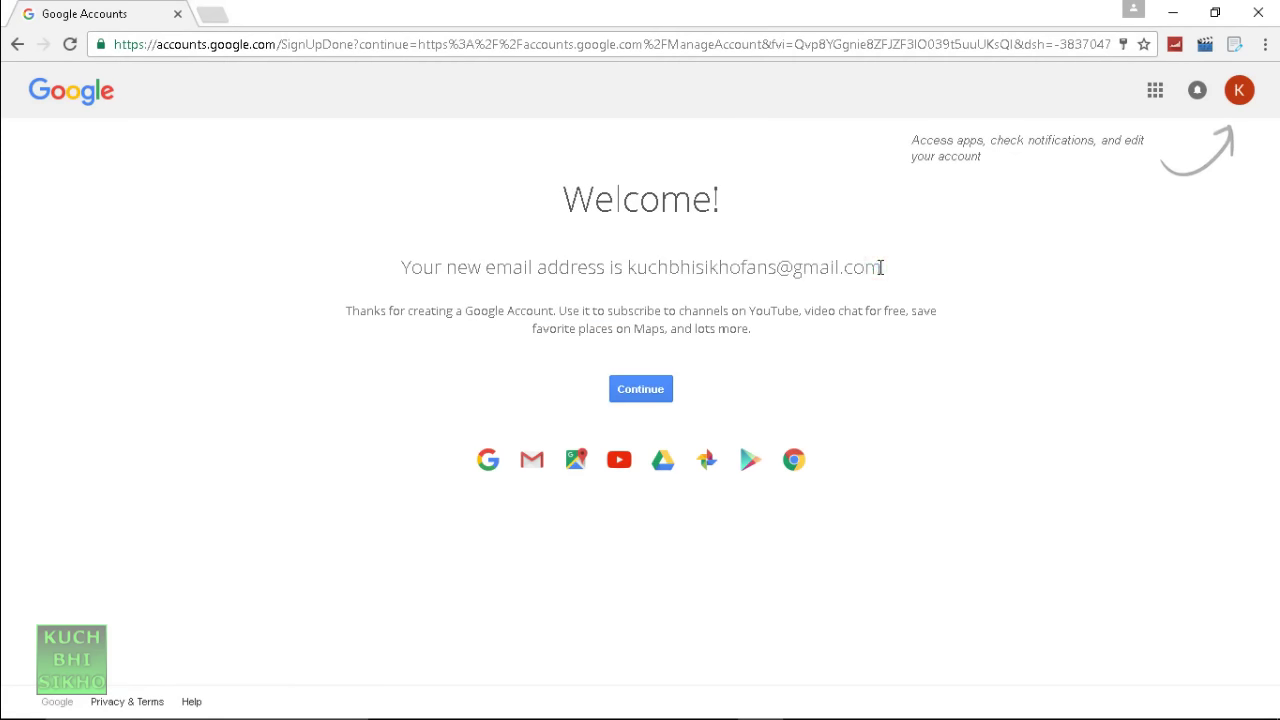
{"action": "left_click", "coordinate": [878, 267]}
{"action": "left_click_drag", "start_coordinate": [878, 267], "coordinate": [633, 268]}
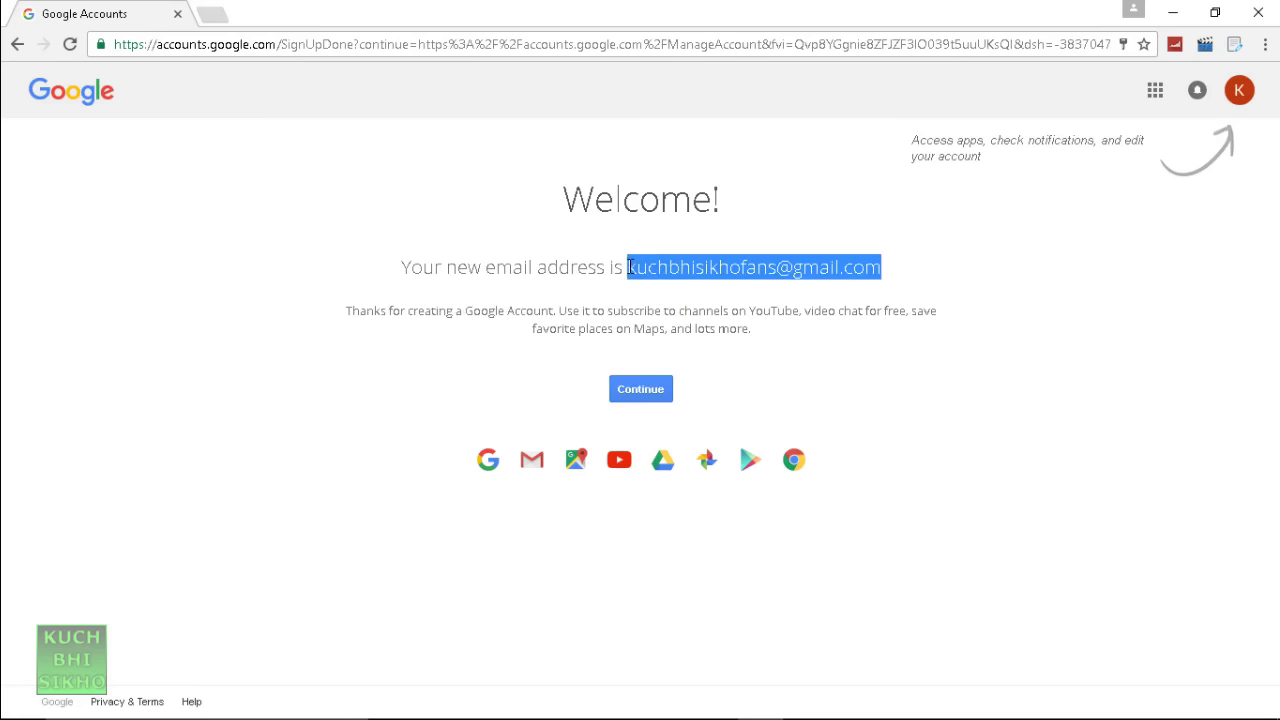
{"action": "left_click", "coordinate": [628, 267]}
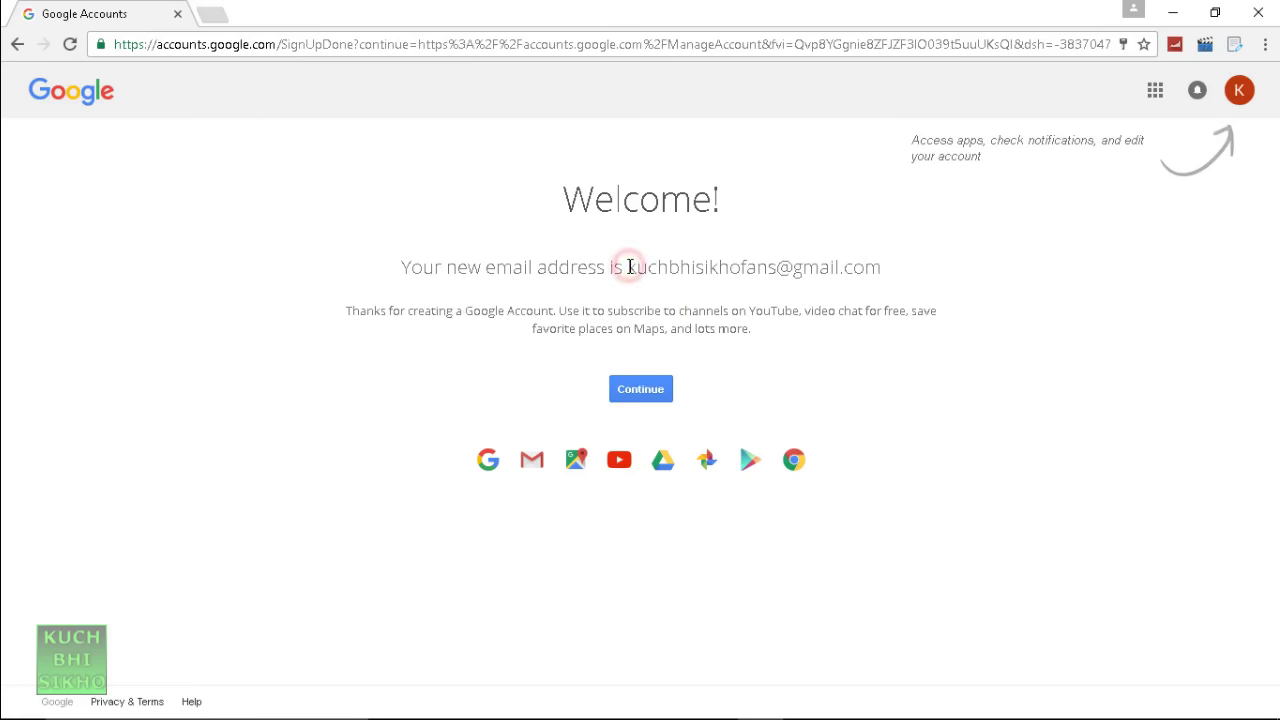
{"action": "left_click_drag", "start_coordinate": [628, 267], "coordinate": [880, 264]}
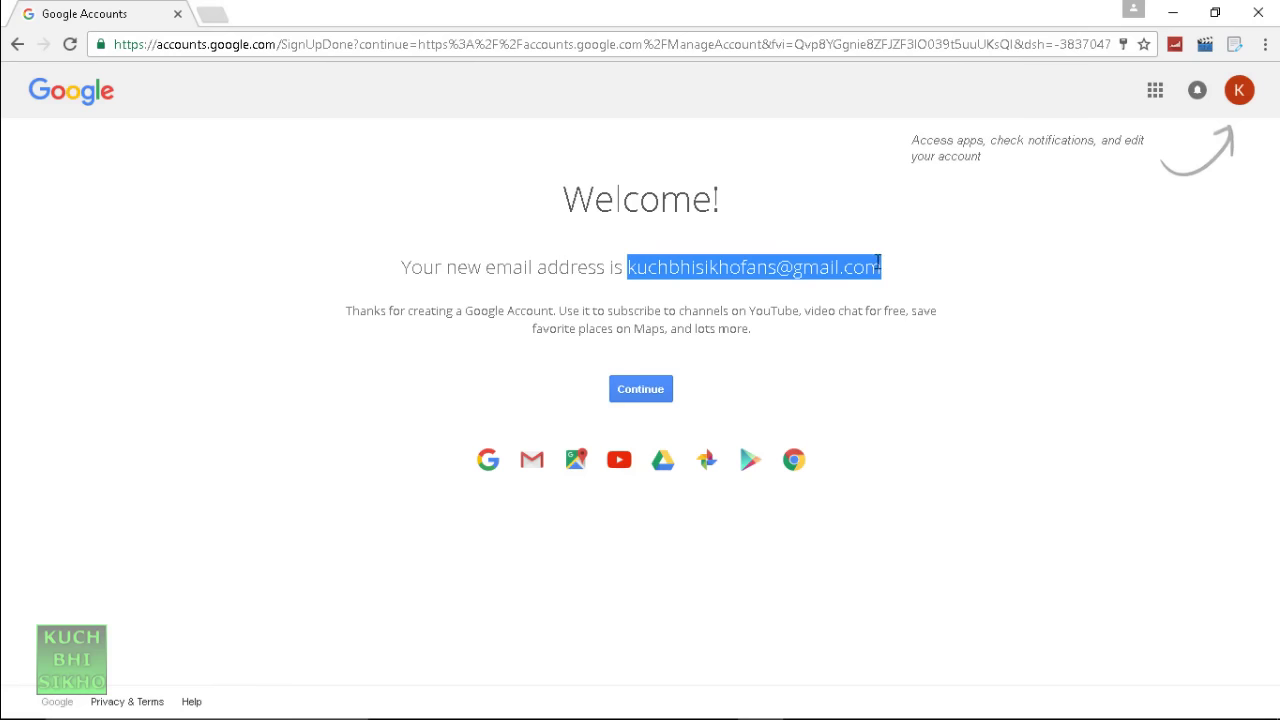
{"action": "left_click", "coordinate": [878, 262]}
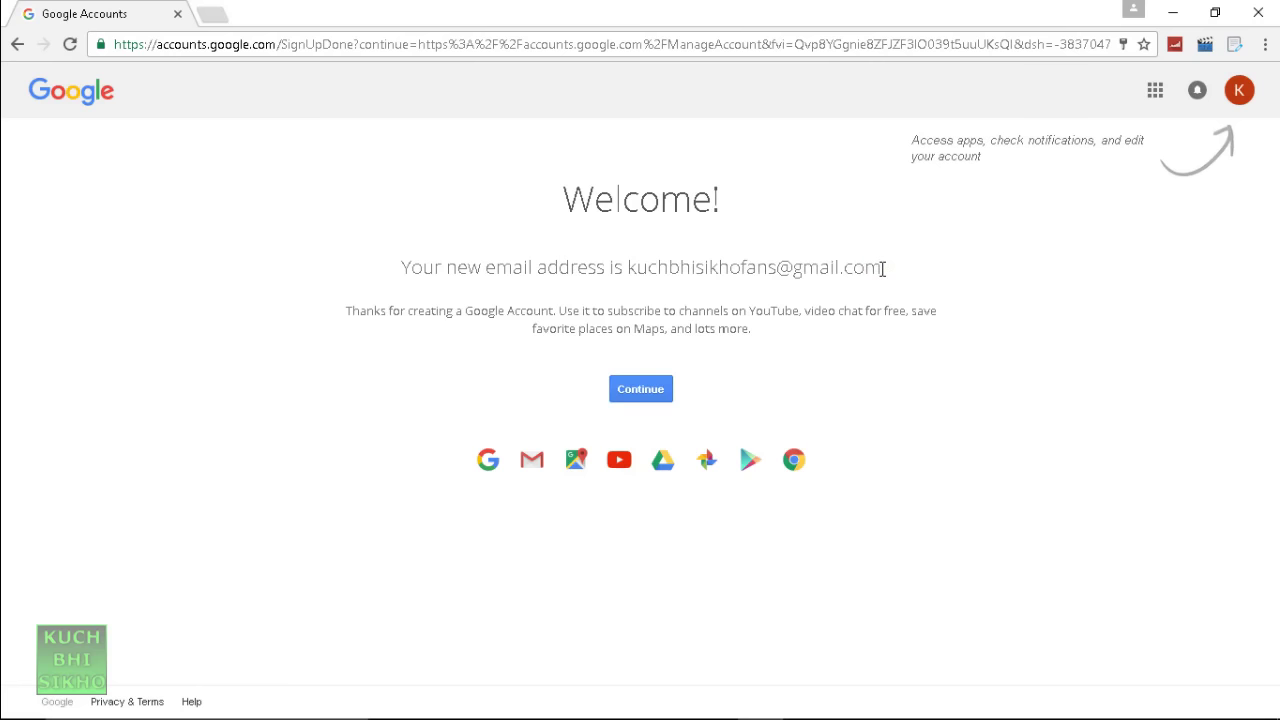
{"action": "left_click_drag", "start_coordinate": [882, 268], "coordinate": [627, 270]}
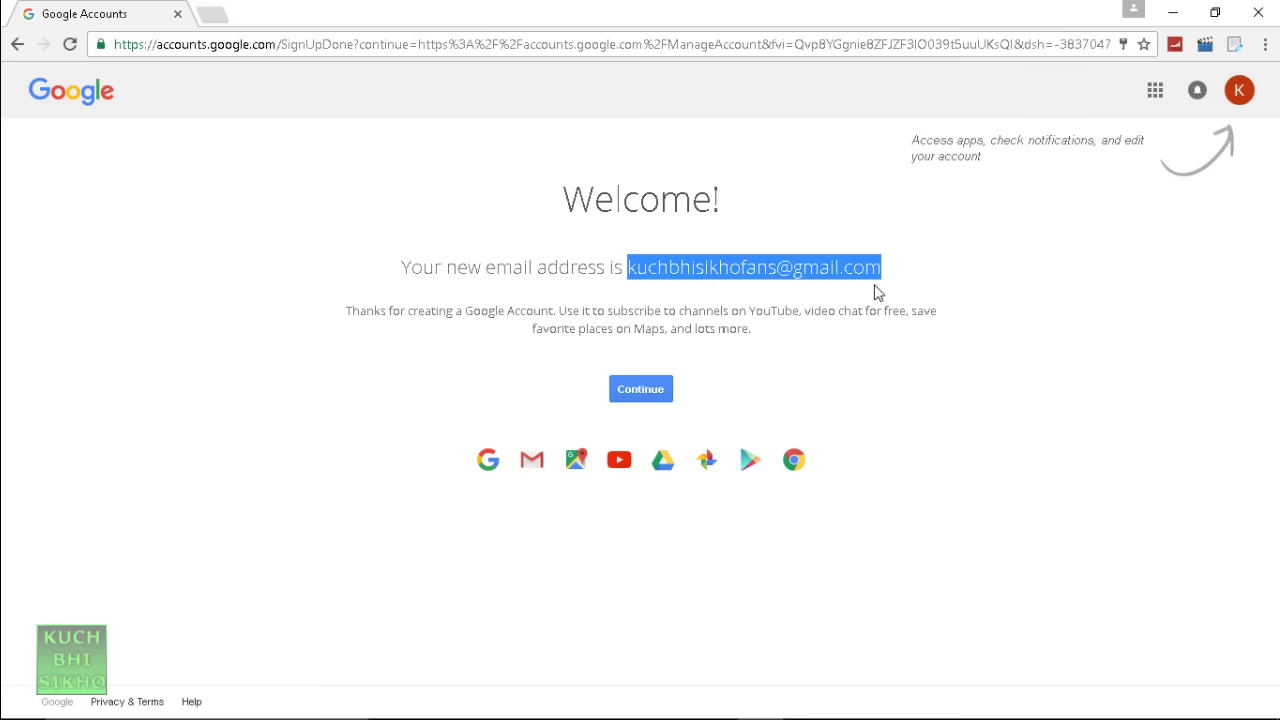
{"action": "left_click", "coordinate": [666, 398]}
Step: Continue to the account overview and sign out from the avatar menu
{"action": "left_click", "coordinate": [666, 392]}
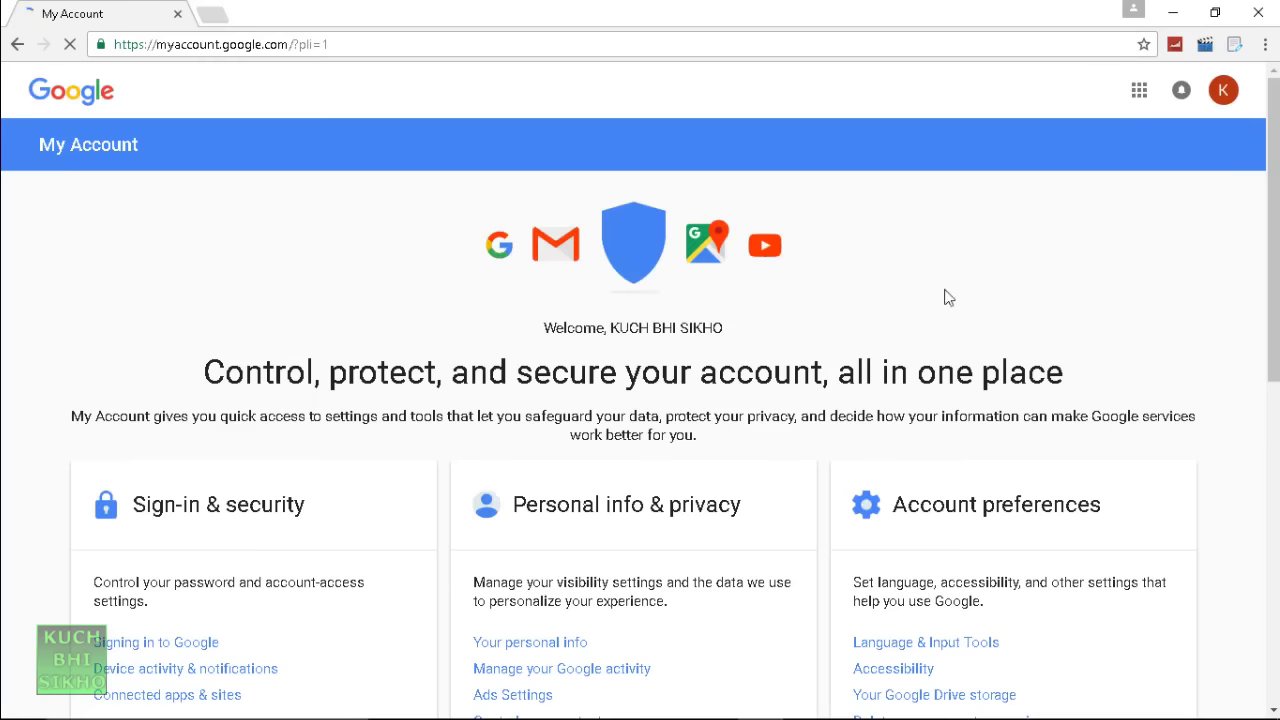
{"action": "left_click", "coordinate": [1139, 90]}
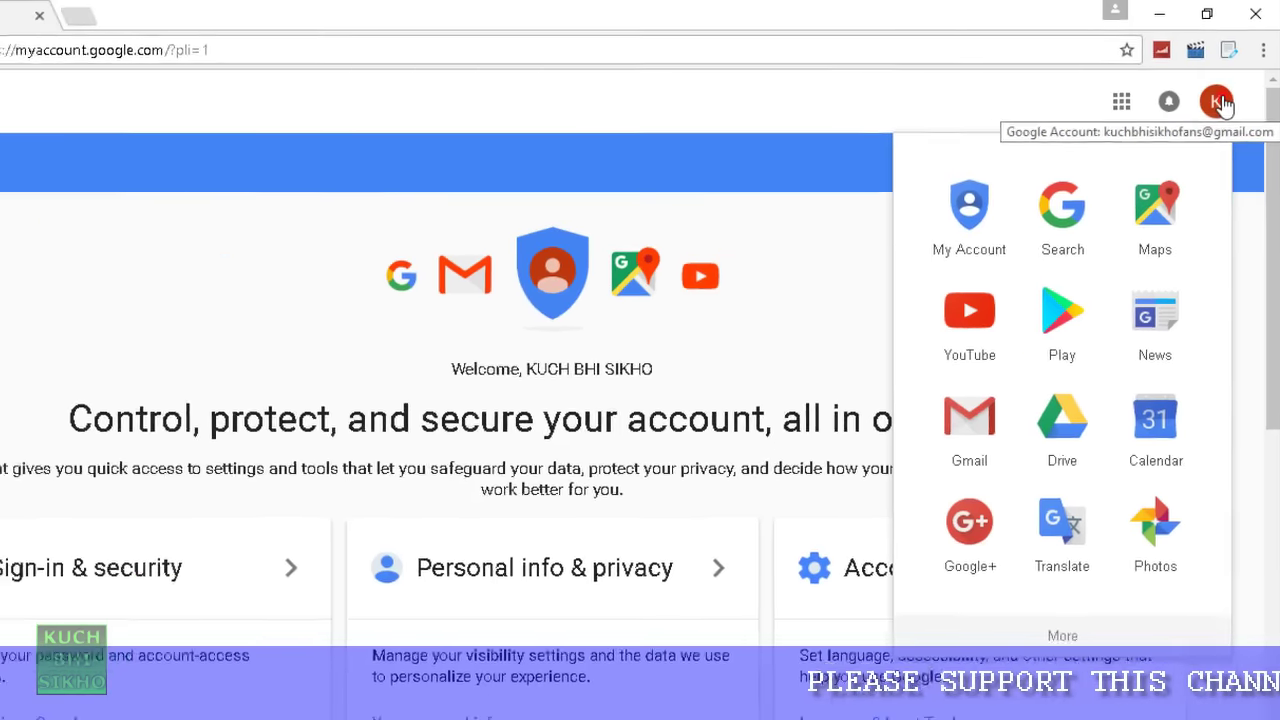
{"action": "left_click", "coordinate": [1220, 103]}
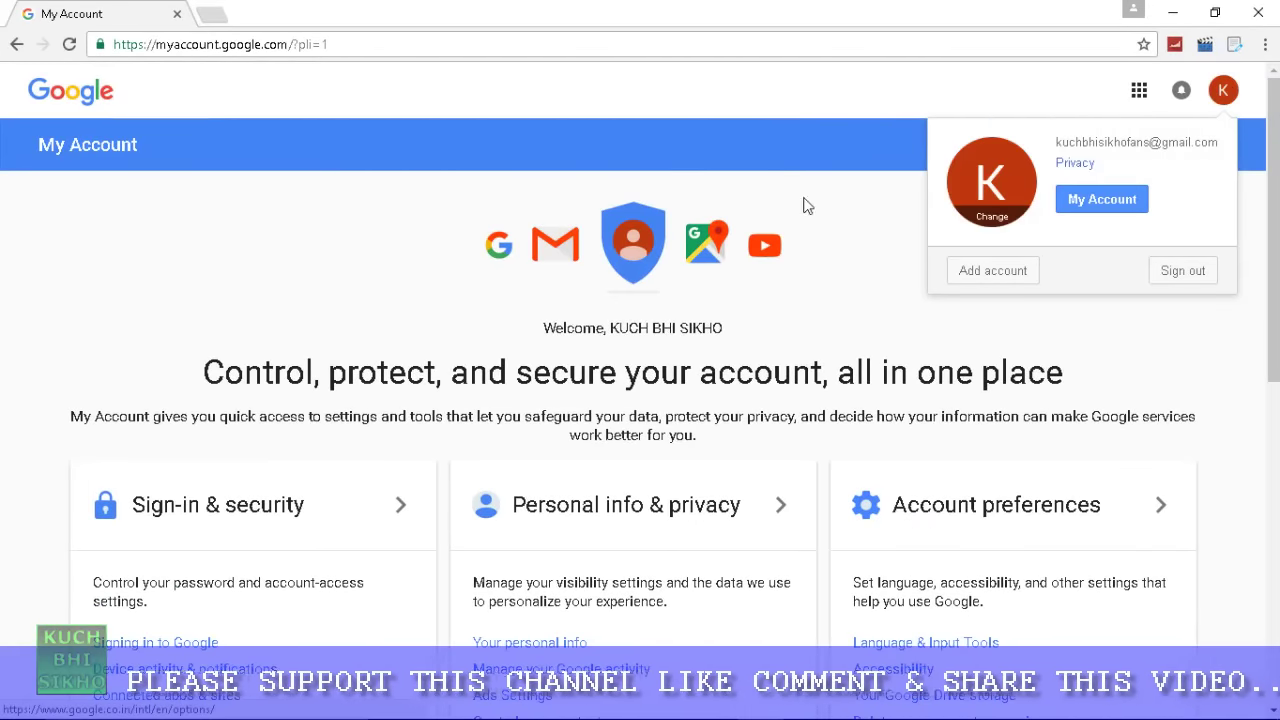
{"action": "left_click", "coordinate": [1180, 271]}
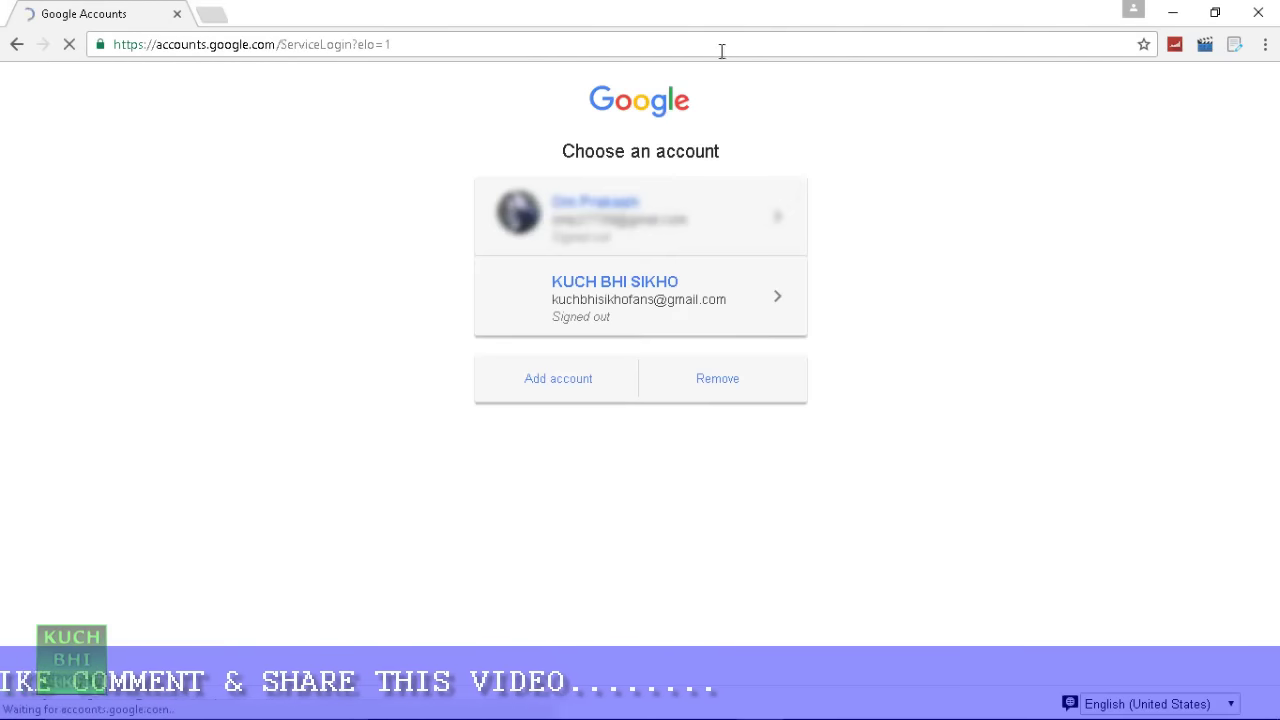
Step: Pick the newly created account in the chooser and focus its Password field
{"action": "left_click", "coordinate": [611, 310]}
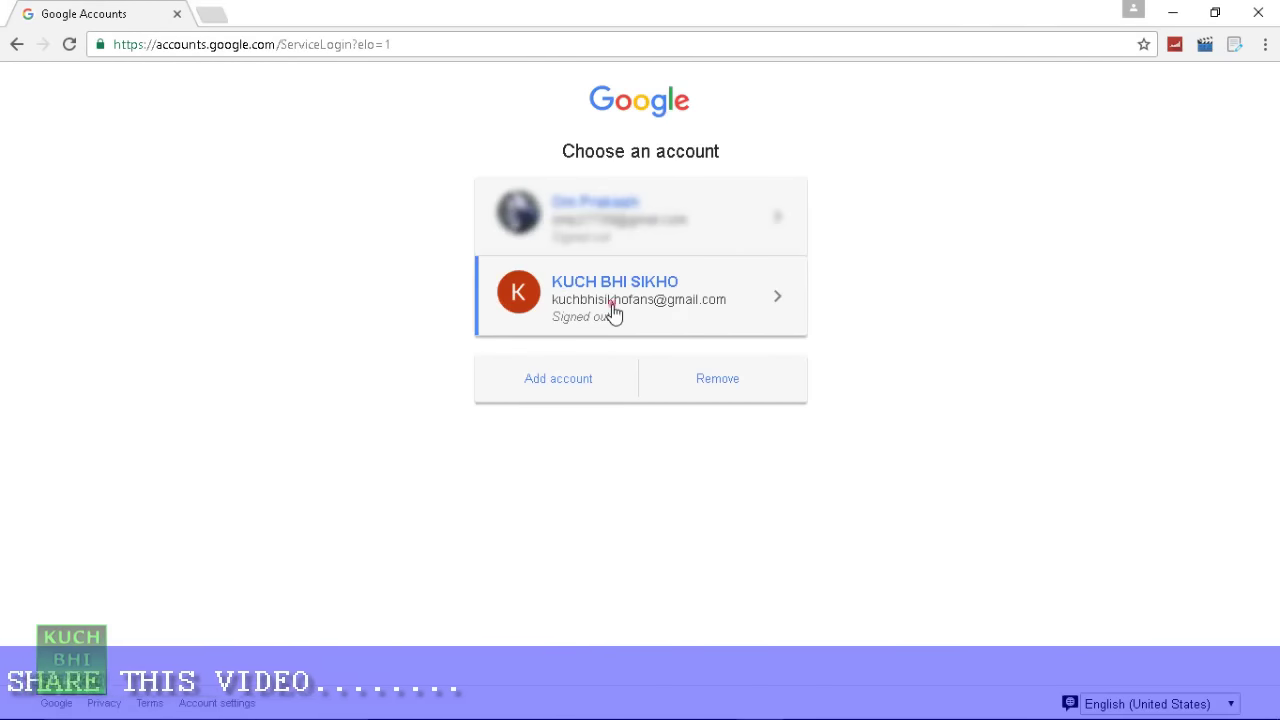
{"action": "left_click", "coordinate": [604, 459]}
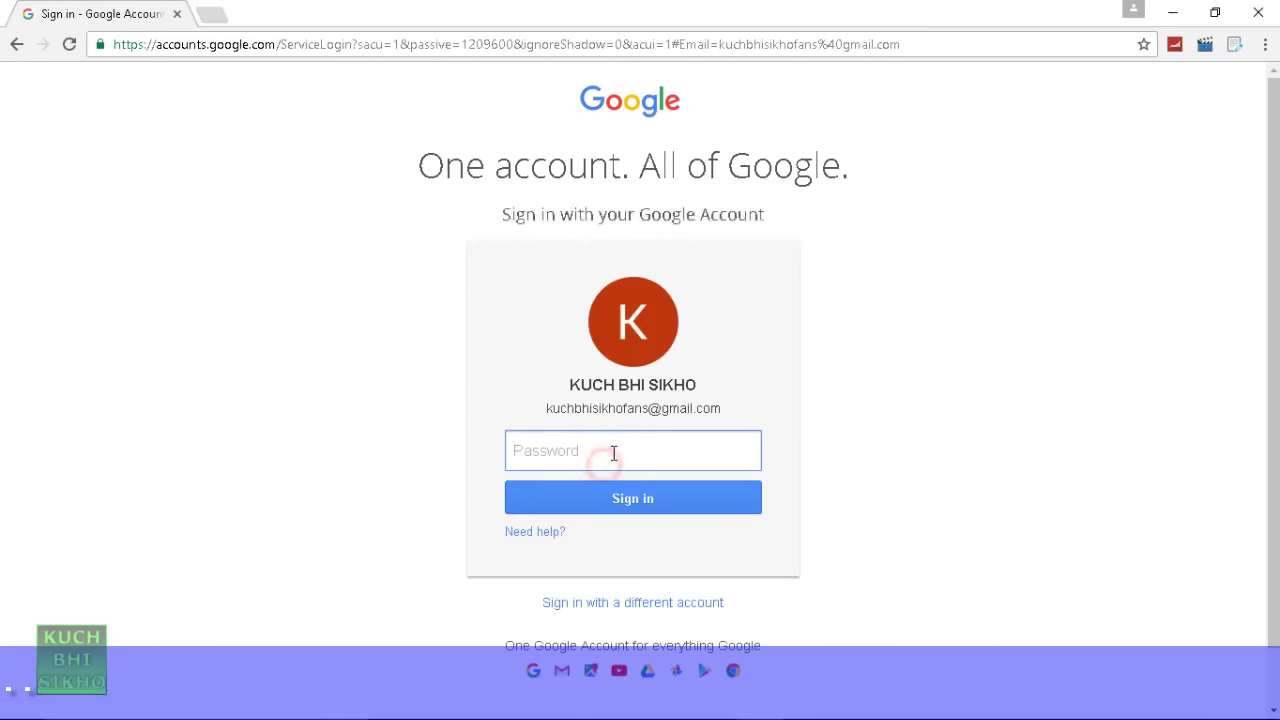
{"action": "left_click", "coordinate": [628, 453]}
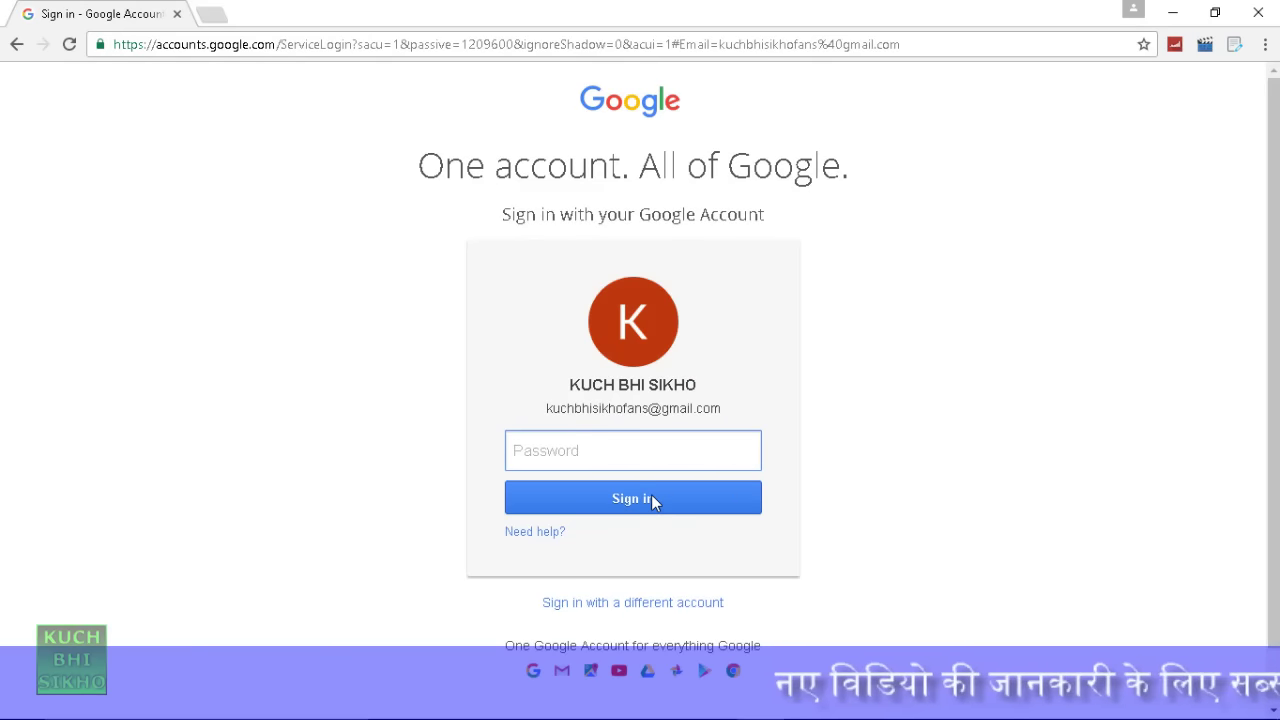
{"action": "left_click", "coordinate": [620, 450]}
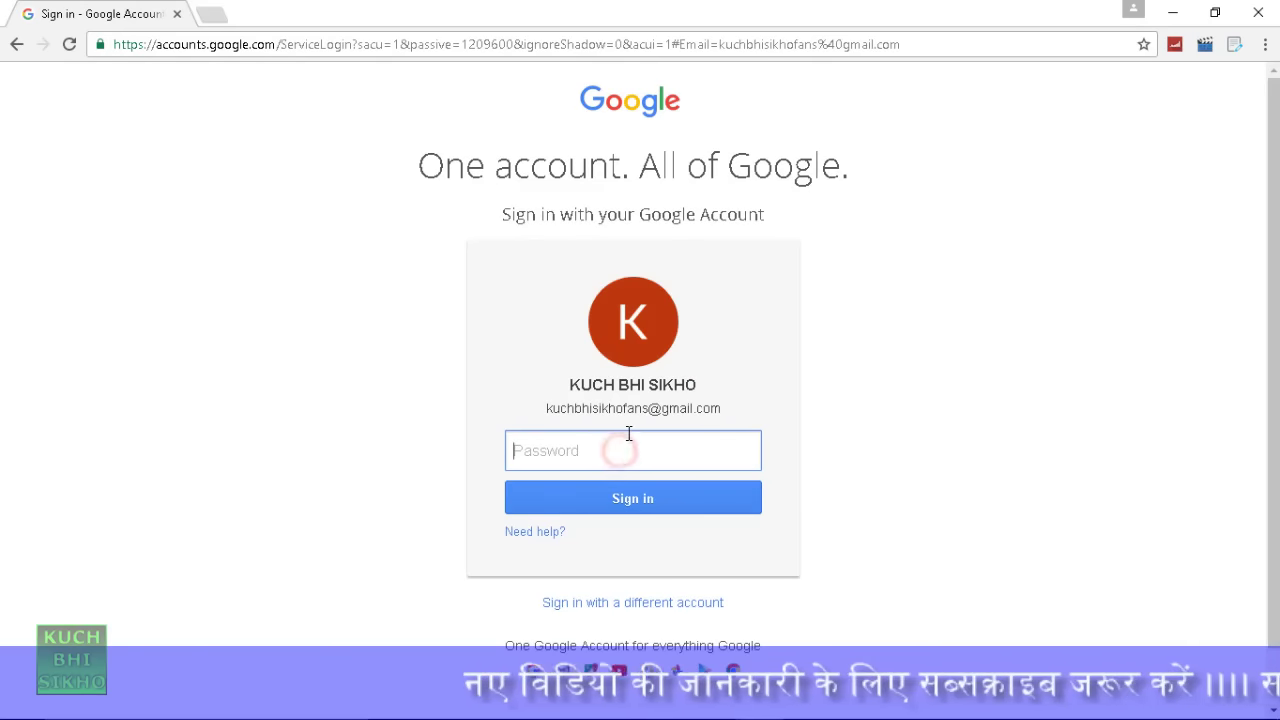